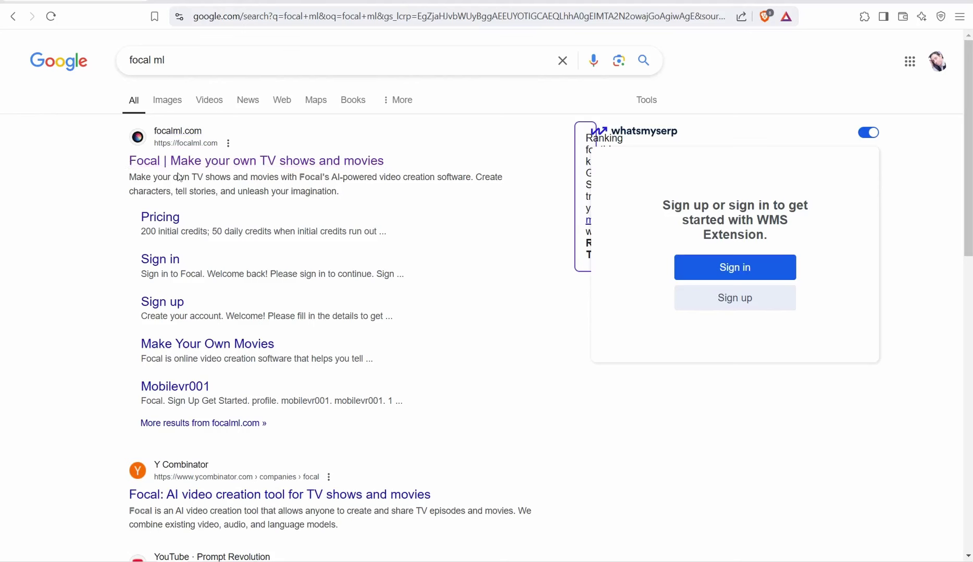
Open the Focal website from the search results and get started by signing in to an account.
{"action": "left_click", "coordinate": [249, 162]}
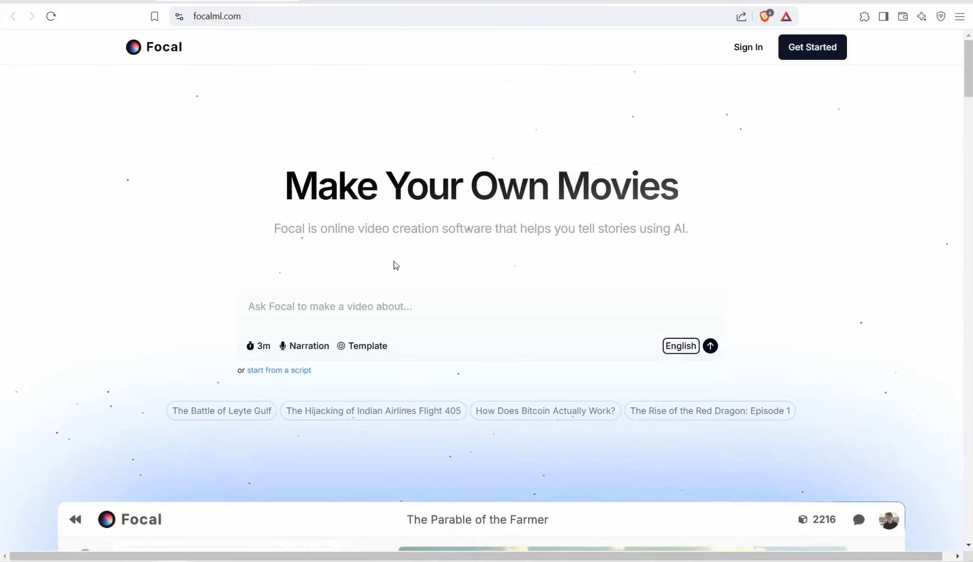
{"action": "left_click", "coordinate": [817, 57]}
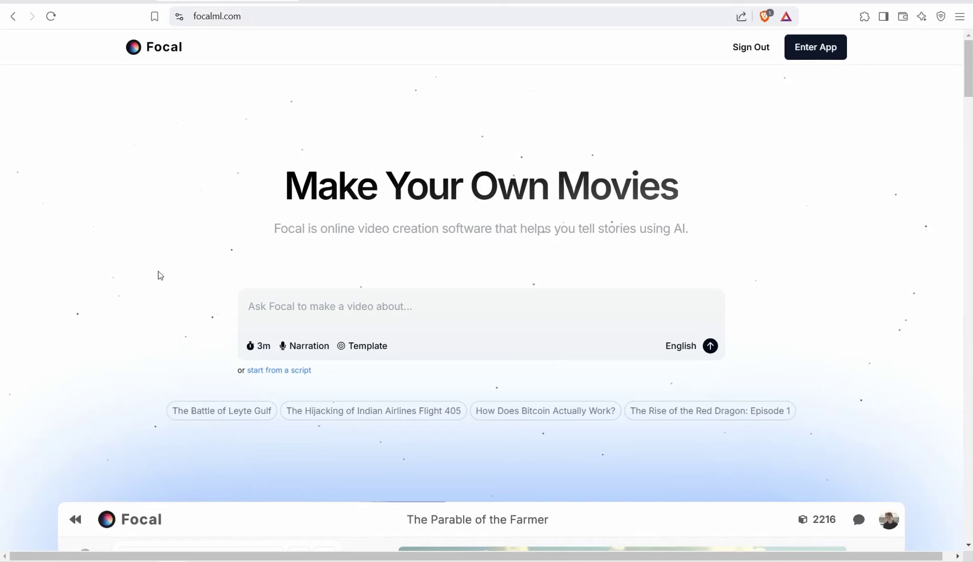
Examine the language, target duration, audio style and template video options available for the video prompt.
{"action": "left_click", "coordinate": [691, 351]}
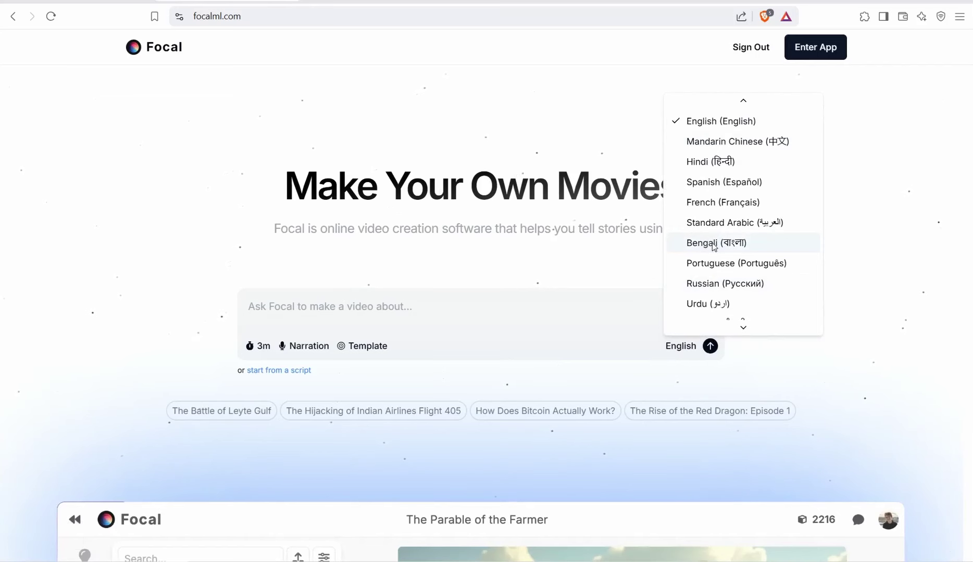
{"action": "left_click", "coordinate": [514, 311]}
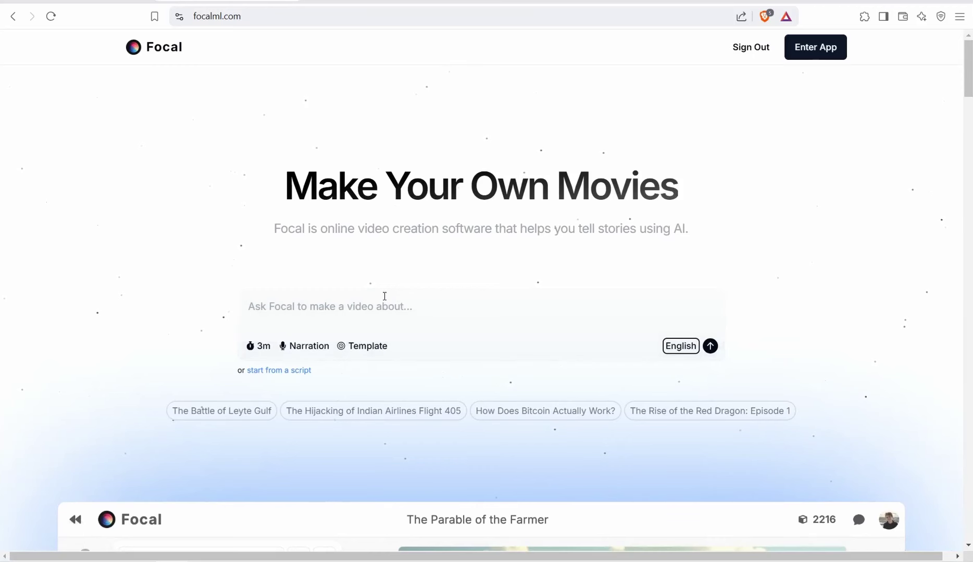
{"action": "left_click", "coordinate": [257, 346]}
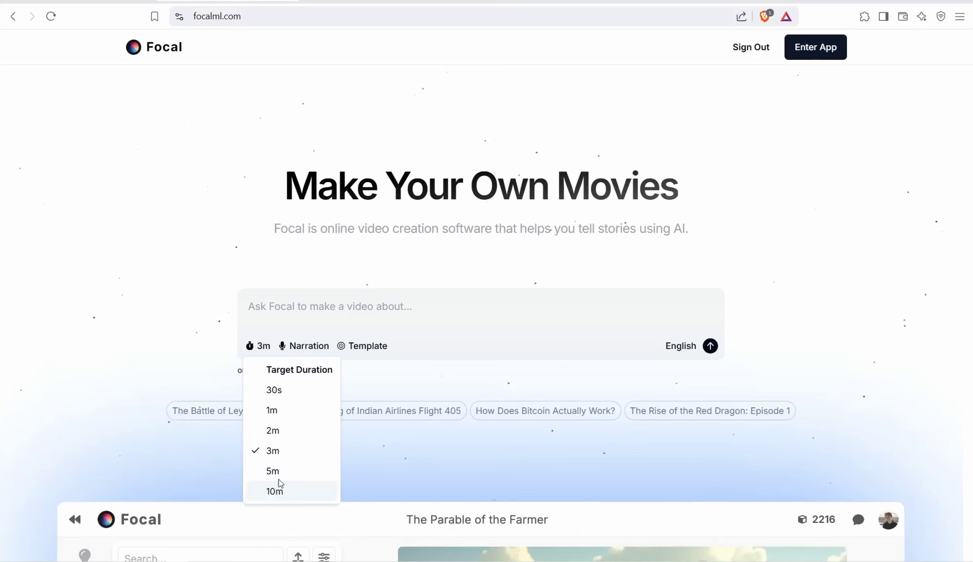
{"action": "left_click", "coordinate": [263, 314]}
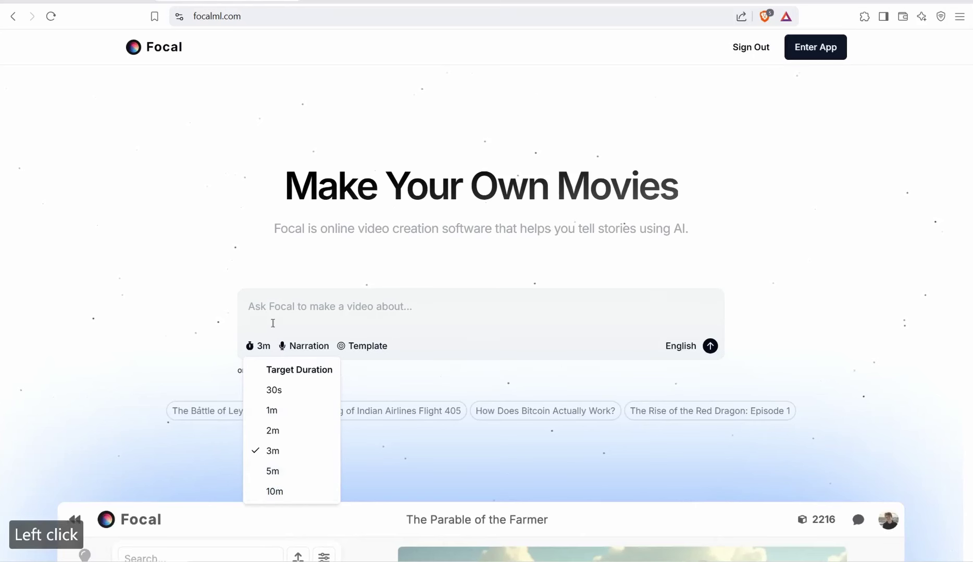
{"action": "left_click", "coordinate": [296, 350]}
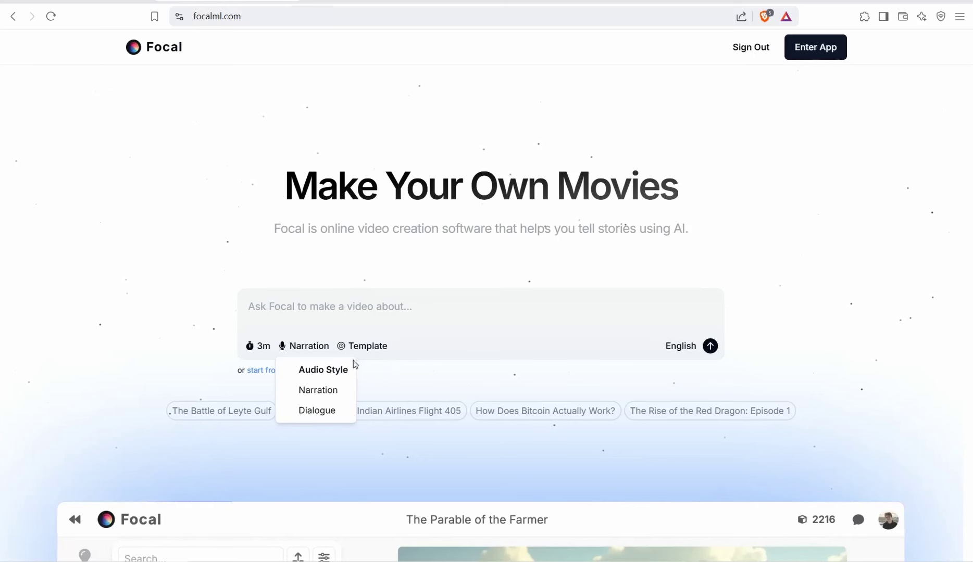
{"action": "left_click", "coordinate": [369, 350]}
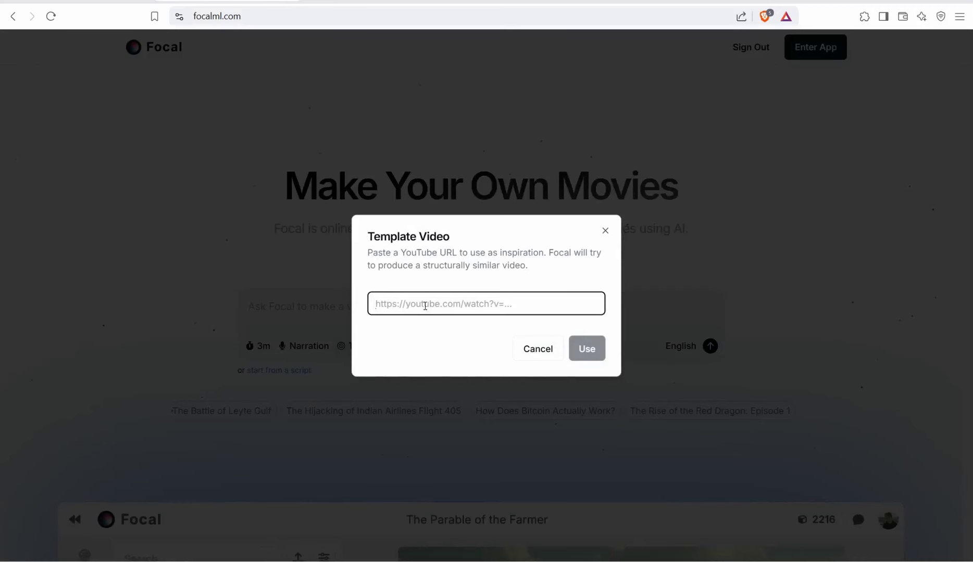
{"action": "left_click", "coordinate": [605, 231]}
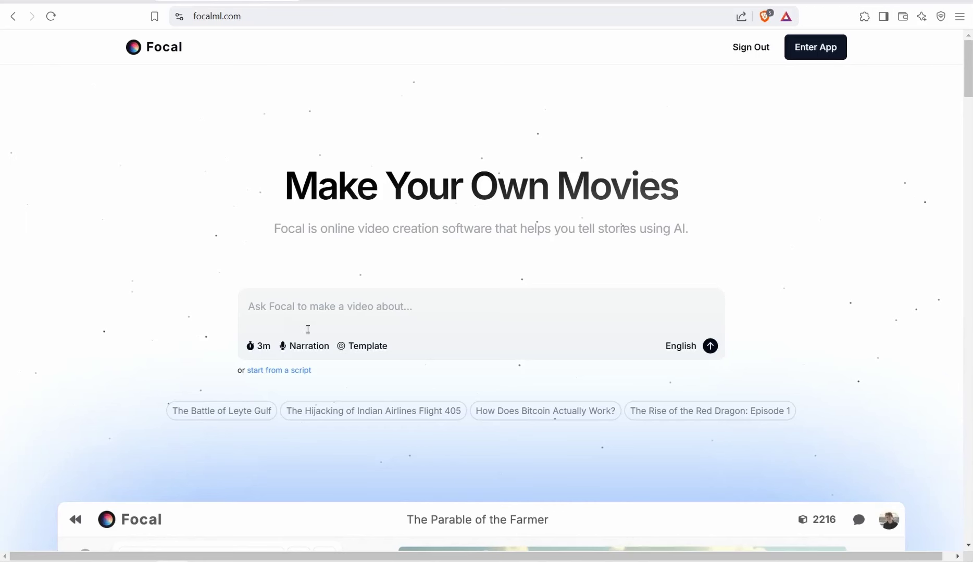
Enter "Remon and his freinds in the ghost house" as the prompt for the video.
{"action": "left_click", "coordinate": [311, 311]}
{"action": "type", "text": "Re"}
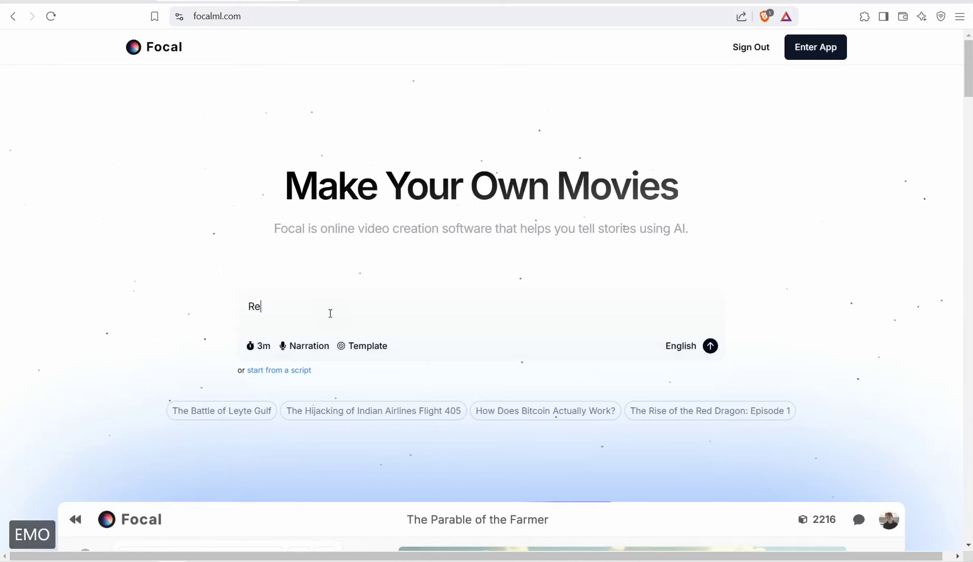
{"action": "type", "text": "mon and h"}
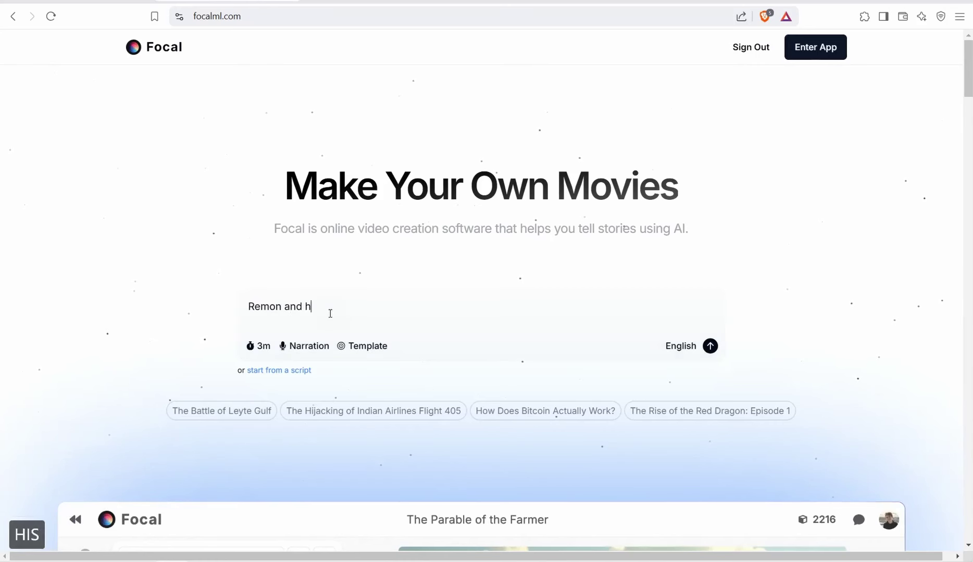
{"action": "type", "text": "is freinds "}
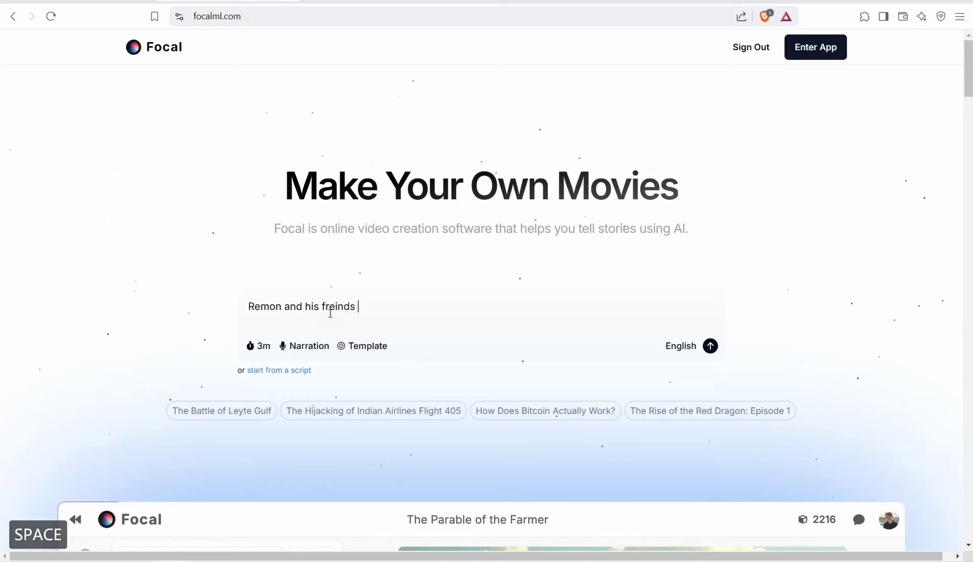
{"action": "type", "text": "in the "}
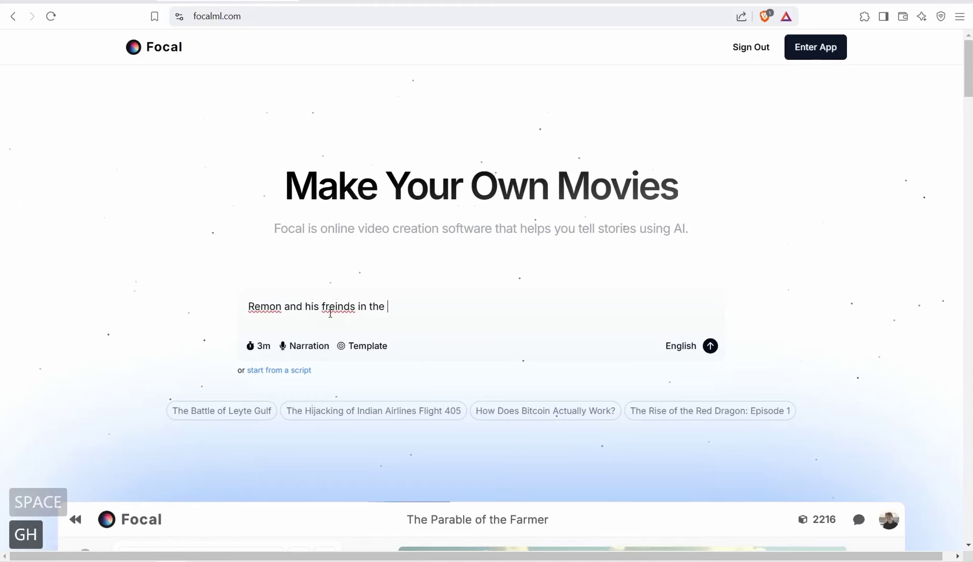
{"action": "type", "text": "ghost ho"}
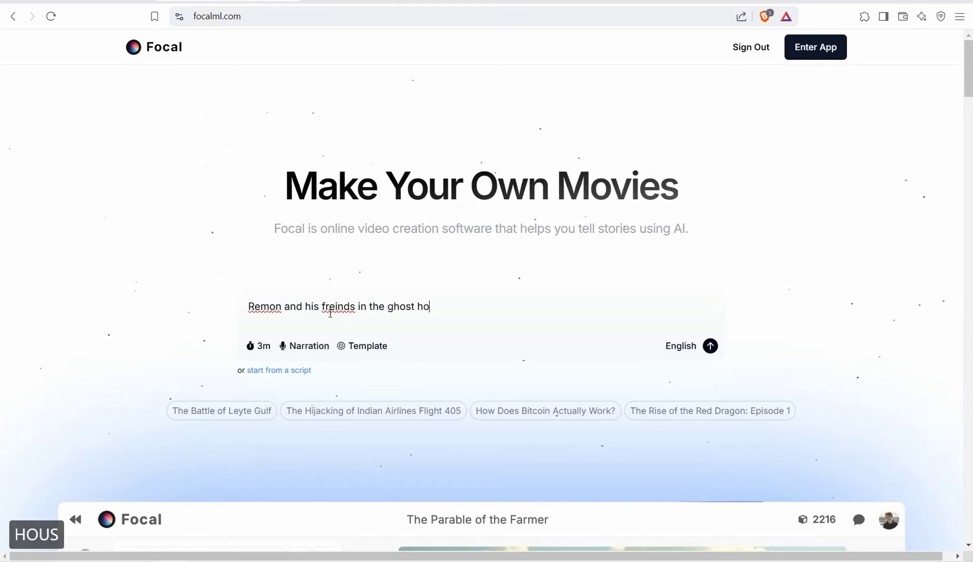
{"action": "type", "text": "use"}
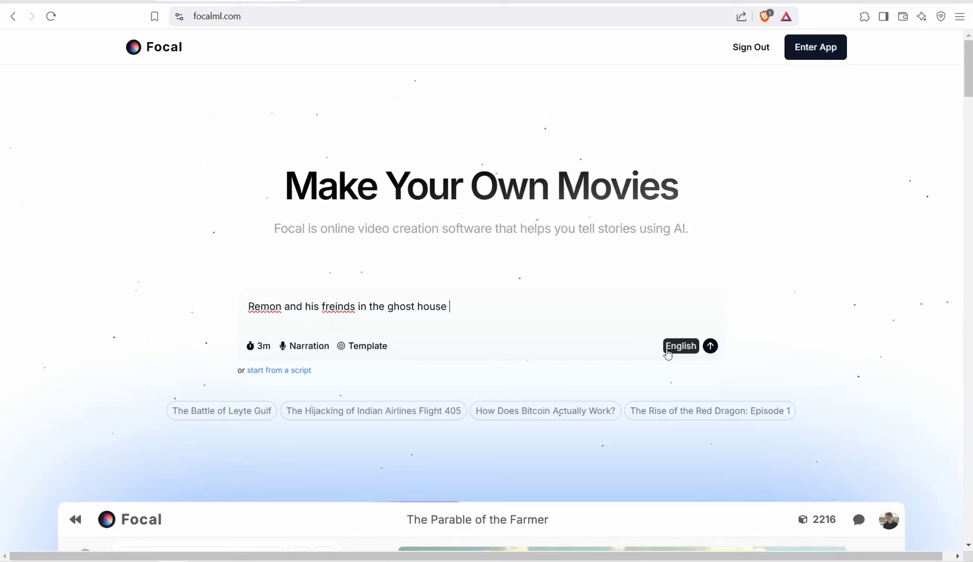
Set the target duration to 5m and the audio style to Dialogue, and generate the script from the prompt.
{"action": "left_click", "coordinate": [256, 347]}
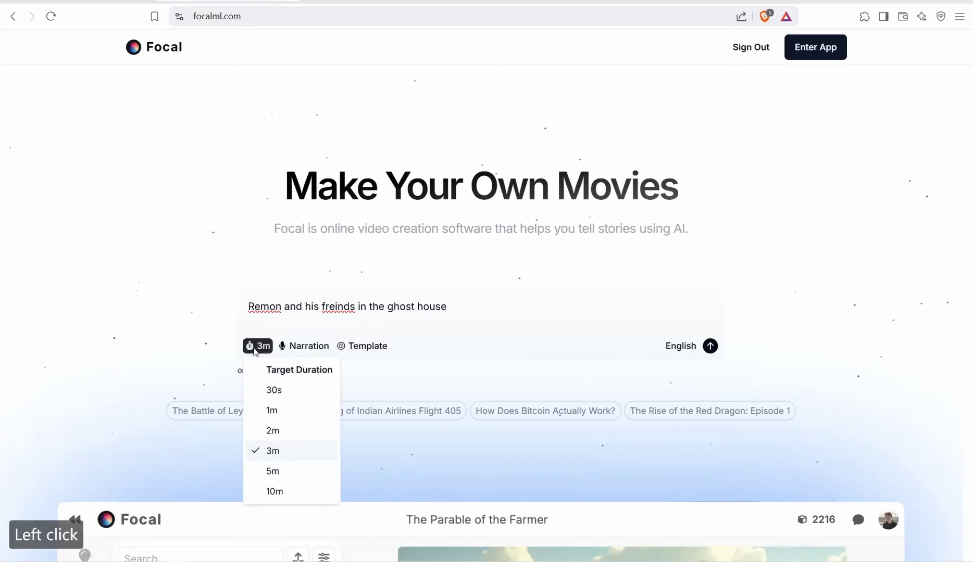
{"action": "left_click", "coordinate": [272, 471]}
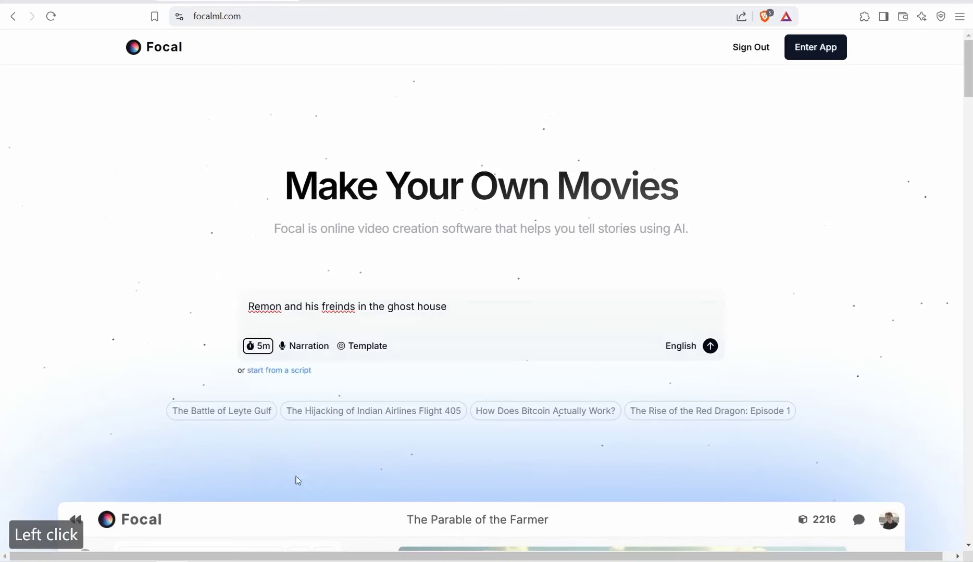
{"action": "left_click", "coordinate": [304, 352]}
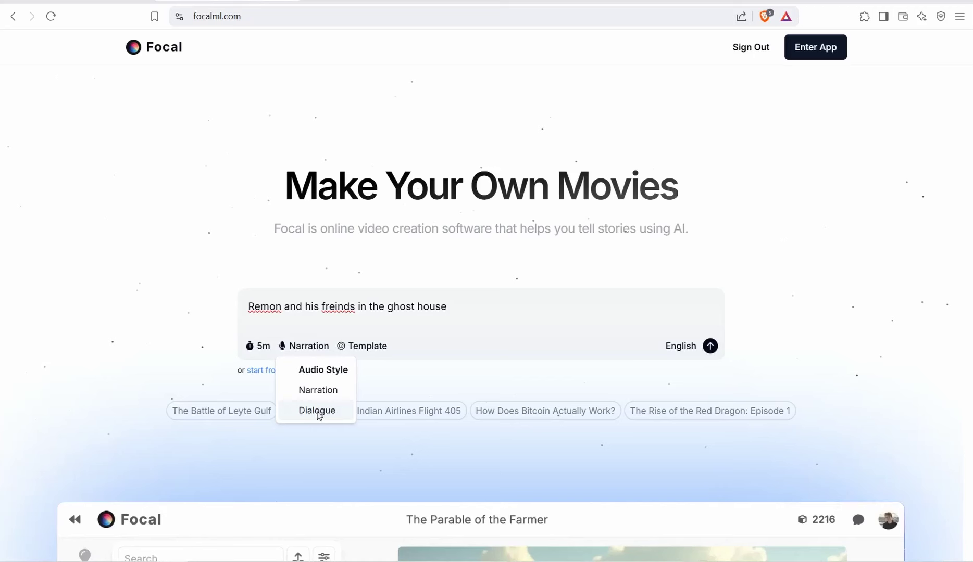
{"action": "left_click", "coordinate": [318, 413]}
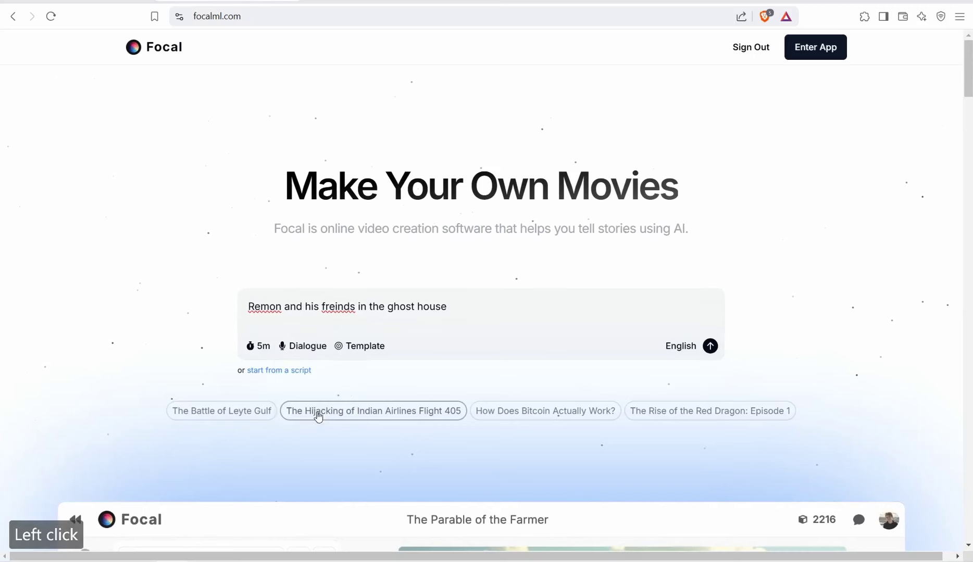
{"action": "left_click", "coordinate": [418, 427]}
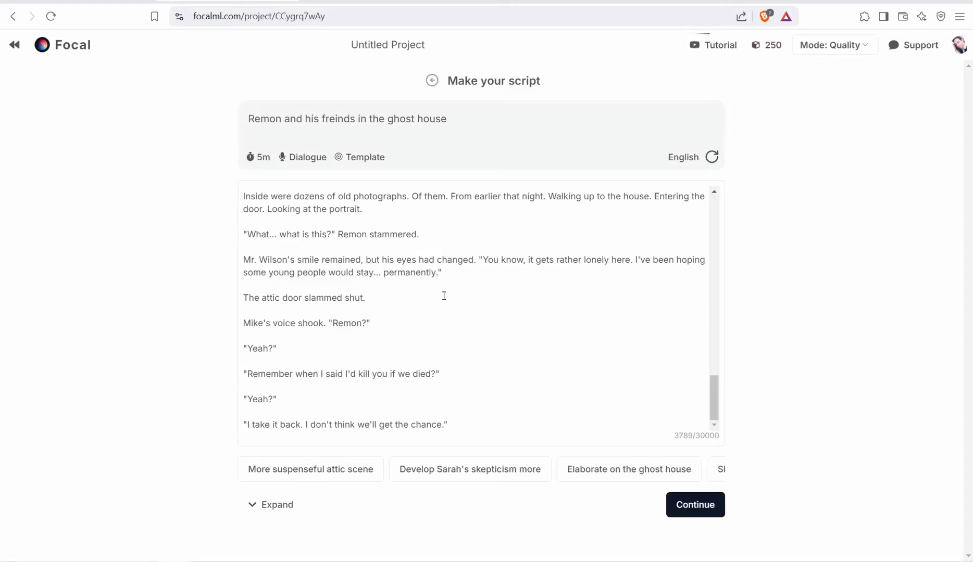
Read through the generated ghost house script to its end.
{"action": "scroll", "coordinate": [443, 296], "scroll_direction": "up", "scroll_amount": 20}
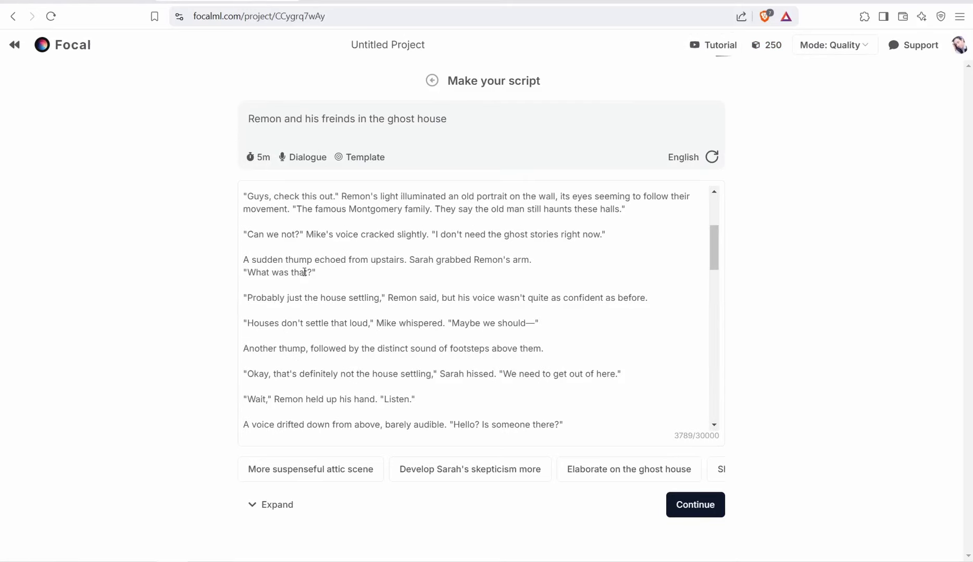
{"action": "scroll", "coordinate": [322, 380], "scroll_direction": "down", "scroll_amount": 3}
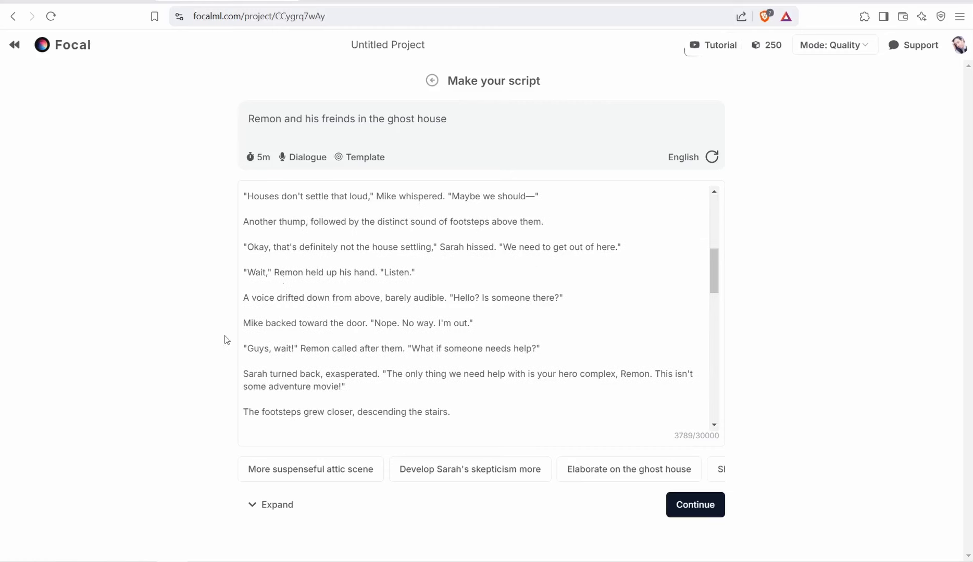
{"action": "scroll", "coordinate": [241, 278], "scroll_direction": "down", "scroll_amount": 2}
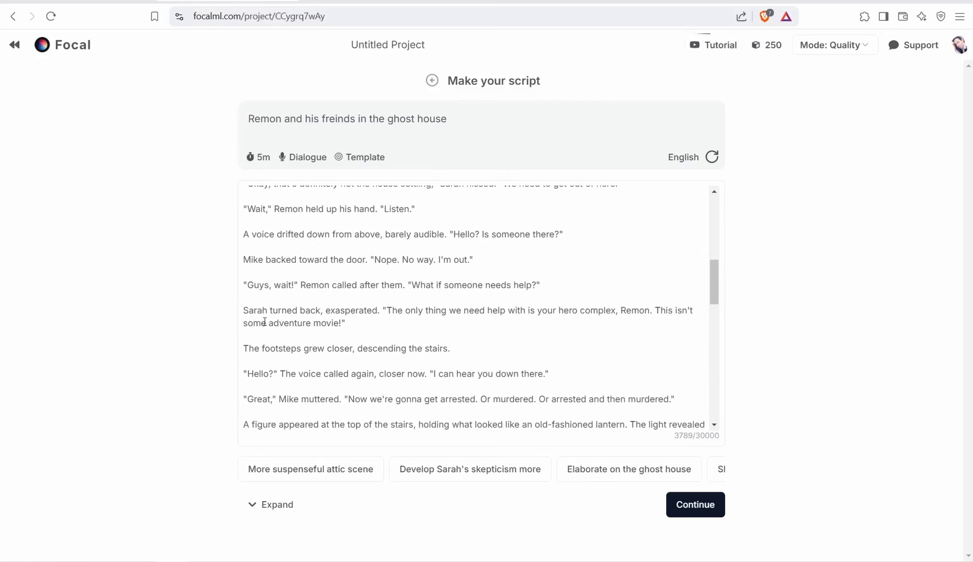
{"action": "scroll", "coordinate": [265, 322], "scroll_direction": "down", "scroll_amount": 3}
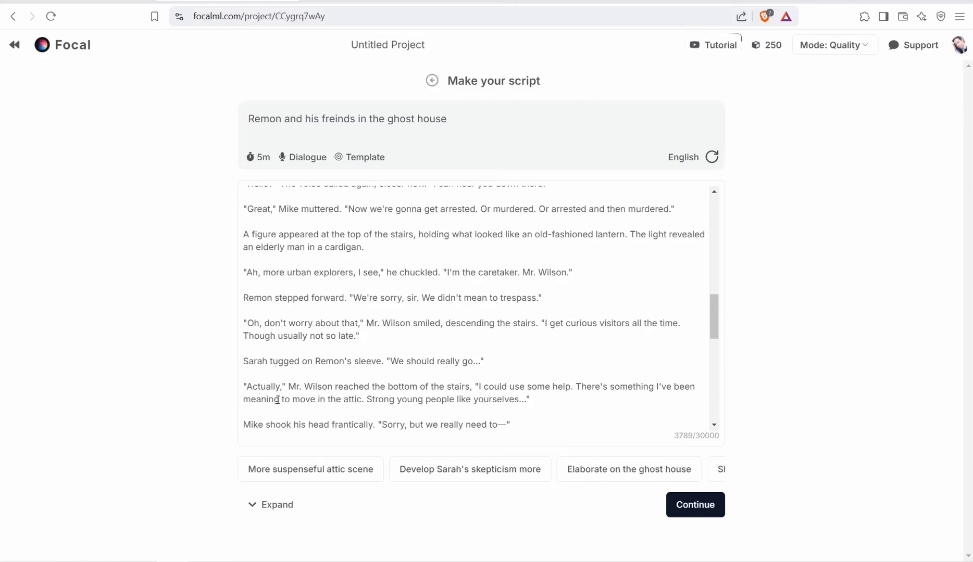
{"action": "scroll", "coordinate": [278, 399], "scroll_direction": "down", "scroll_amount": 2}
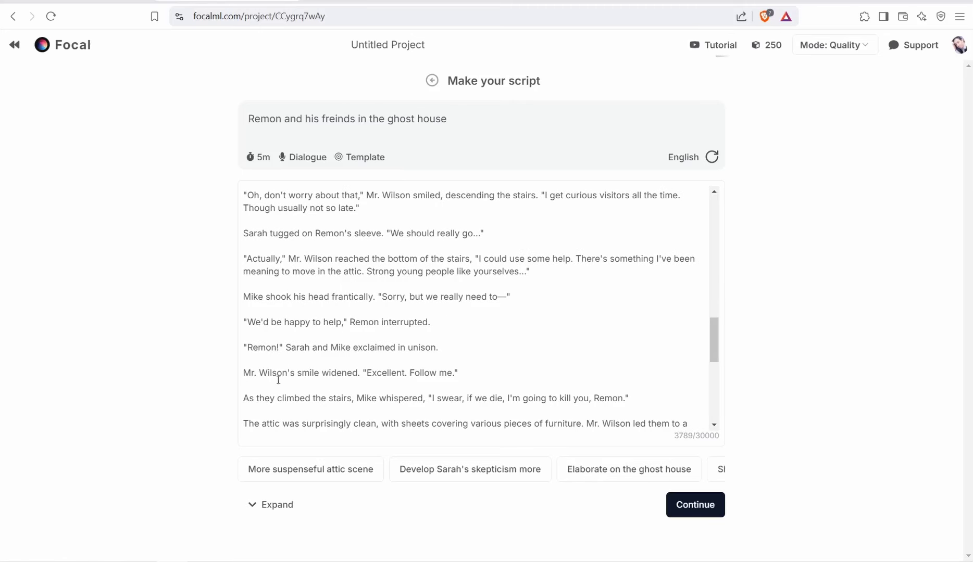
{"action": "scroll", "coordinate": [270, 385], "scroll_direction": "down", "scroll_amount": 2}
{"action": "scroll", "coordinate": [281, 353], "scroll_direction": "down", "scroll_amount": 3}
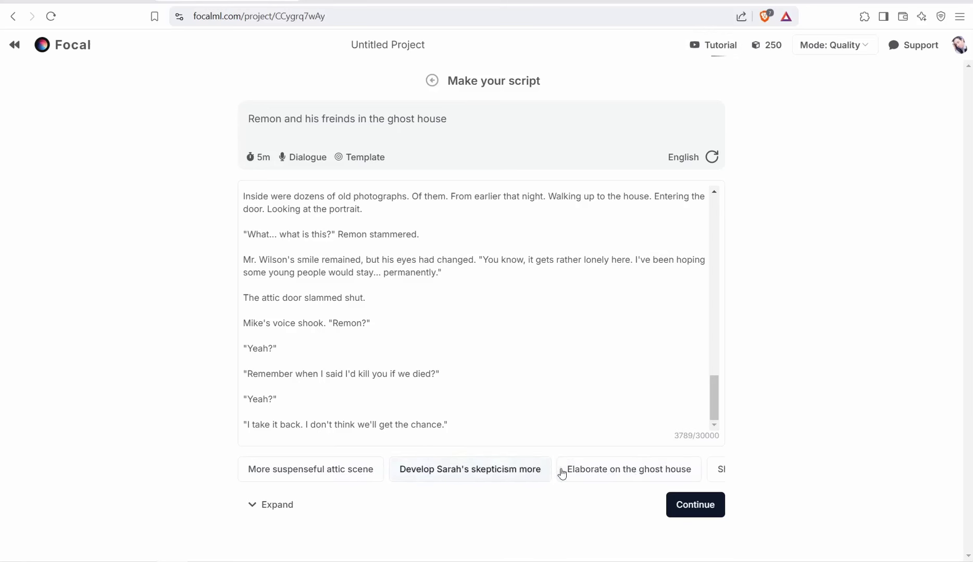
Regenerate the script with the "More suspenseful attic scene" suggestion and continue to the project details.
{"action": "left_click", "coordinate": [289, 475]}
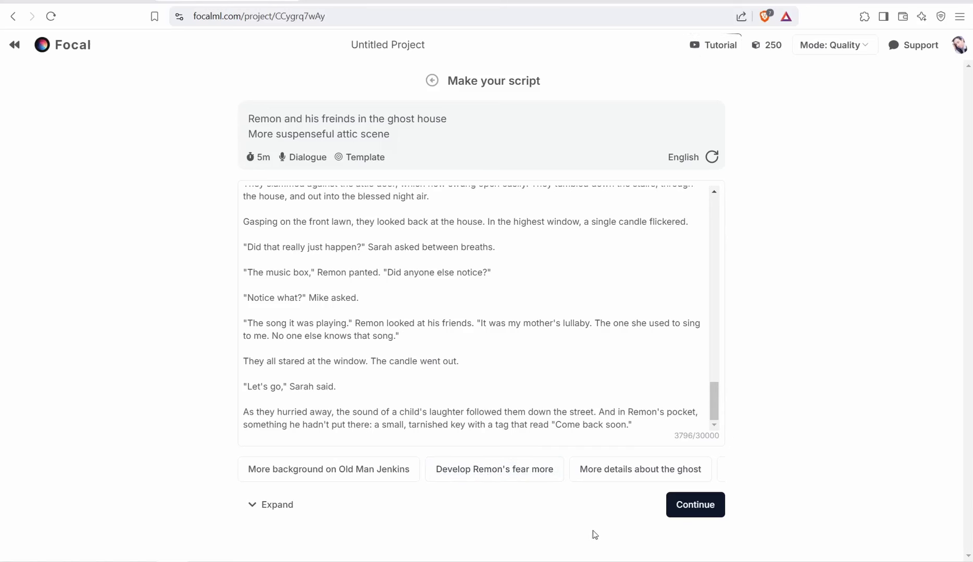
{"action": "left_click", "coordinate": [695, 514]}
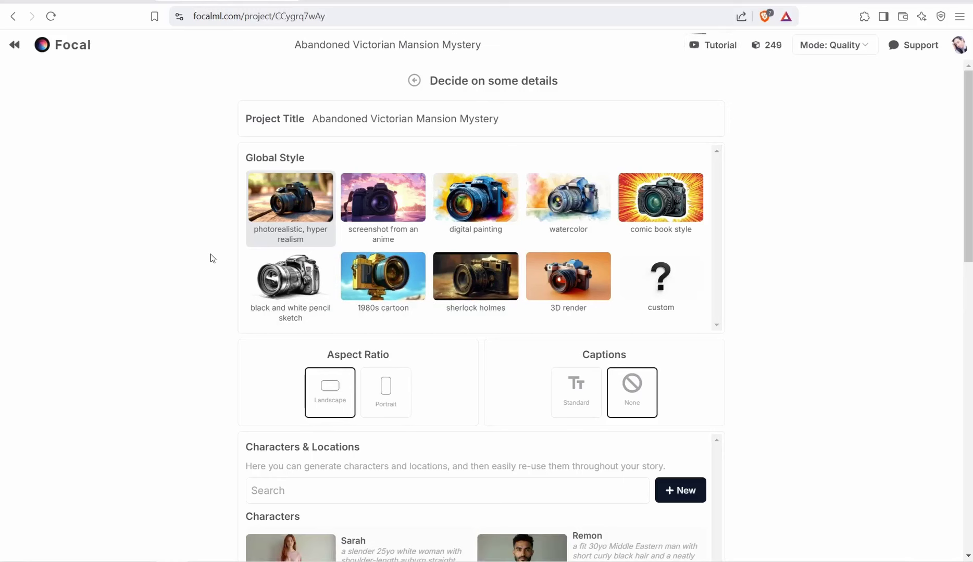
Choose "sherlock holmes" as the project's global style and set the captions to Standard.
{"action": "left_click", "coordinate": [467, 286]}
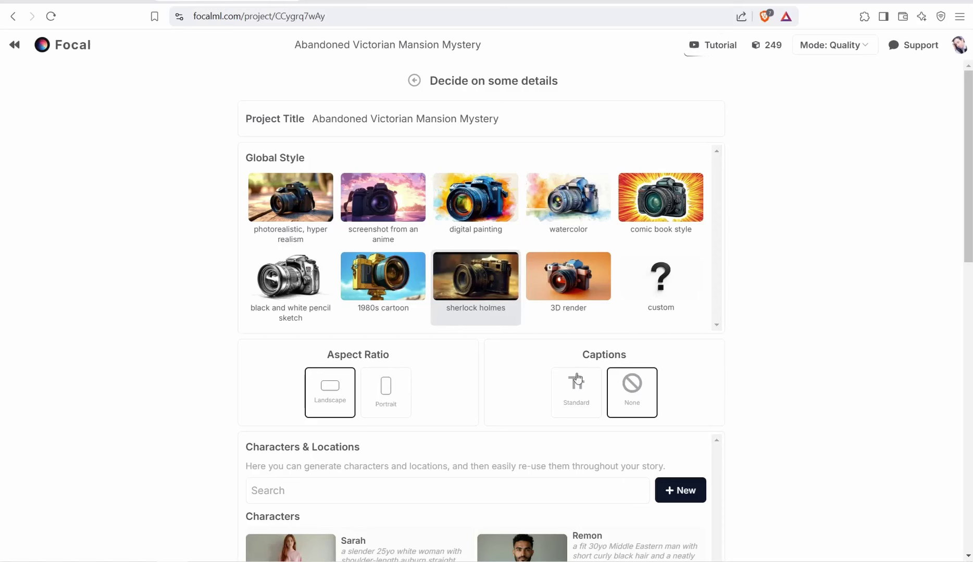
{"action": "left_click", "coordinate": [573, 396]}
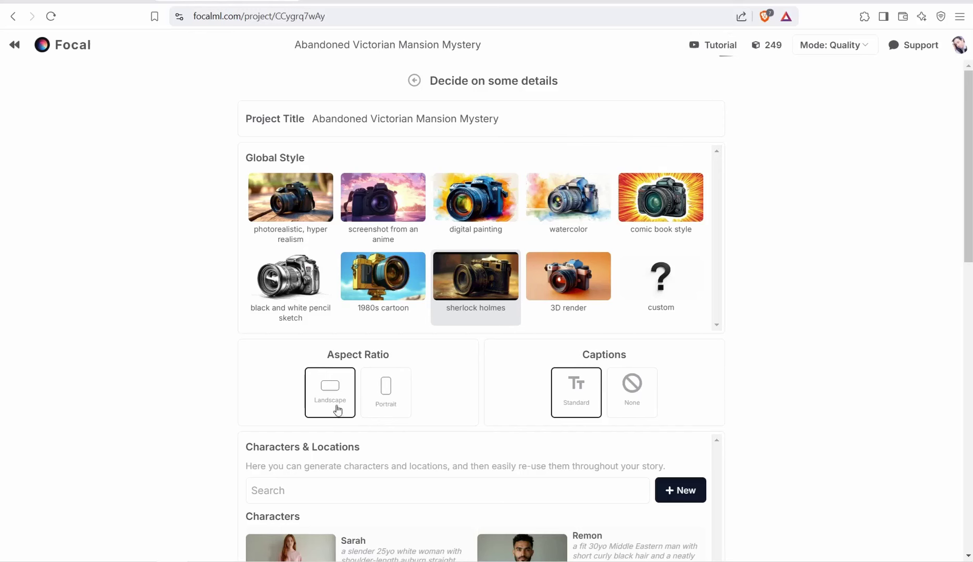
Examine the generated characters, locations and items with their images and descriptions.
{"action": "scroll", "coordinate": [330, 401], "scroll_direction": "down", "scroll_amount": 1}
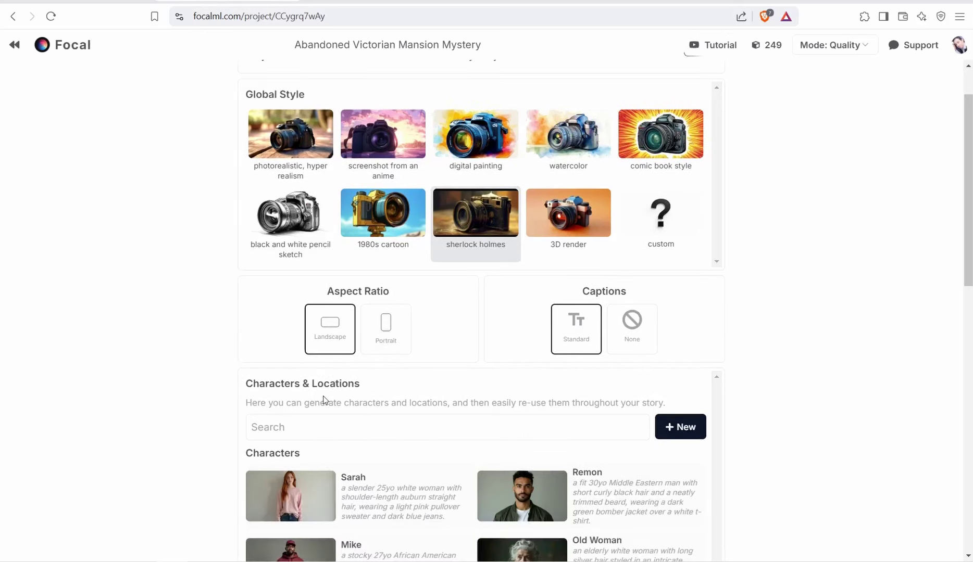
{"action": "scroll", "coordinate": [323, 400], "scroll_direction": "down", "scroll_amount": 4}
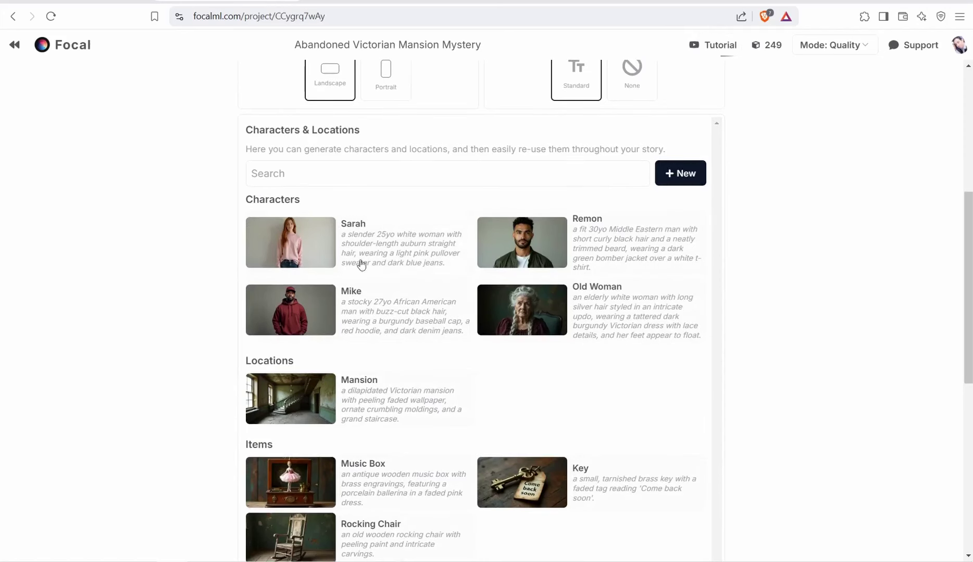
{"action": "scroll", "coordinate": [348, 308], "scroll_direction": "down", "scroll_amount": 1}
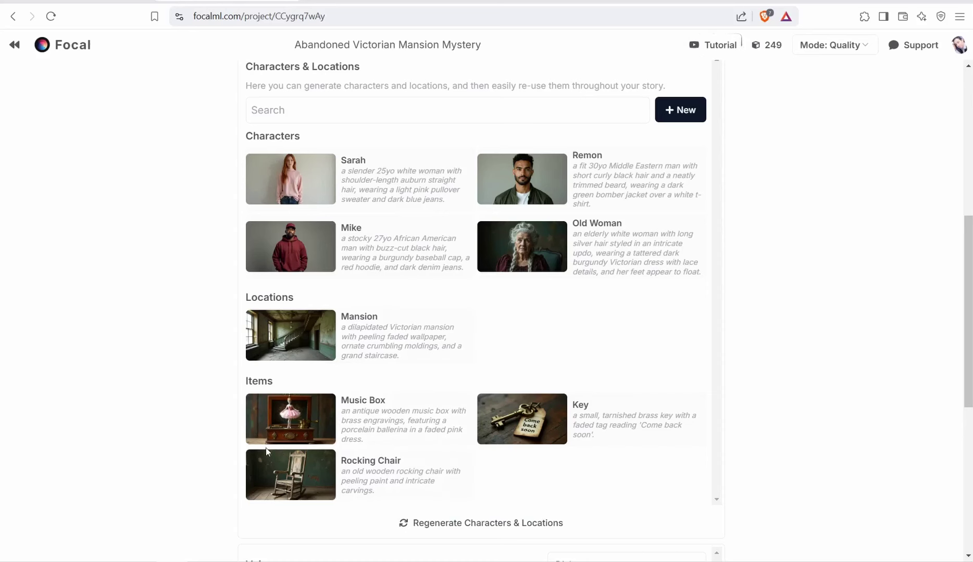
{"action": "scroll", "coordinate": [265, 448], "scroll_direction": "up", "scroll_amount": 1}
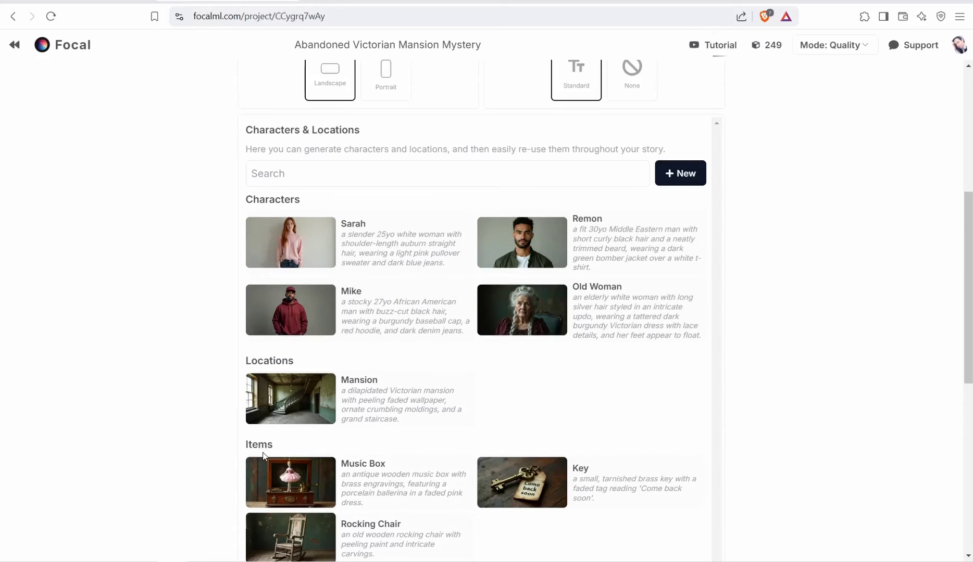
{"action": "scroll", "coordinate": [264, 455], "scroll_direction": "down", "scroll_amount": 2}
{"action": "scroll", "coordinate": [250, 456], "scroll_direction": "up", "scroll_amount": 3}
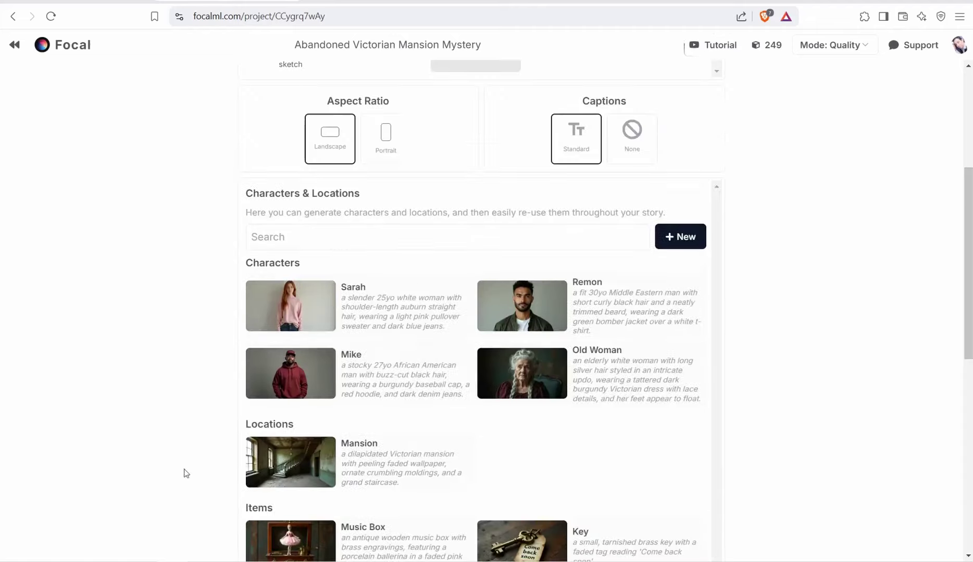
Review the items and the voice assigned to each character, then create the project with the Dialogue voices as set.
{"action": "scroll", "coordinate": [425, 369], "scroll_direction": "down", "scroll_amount": 3}
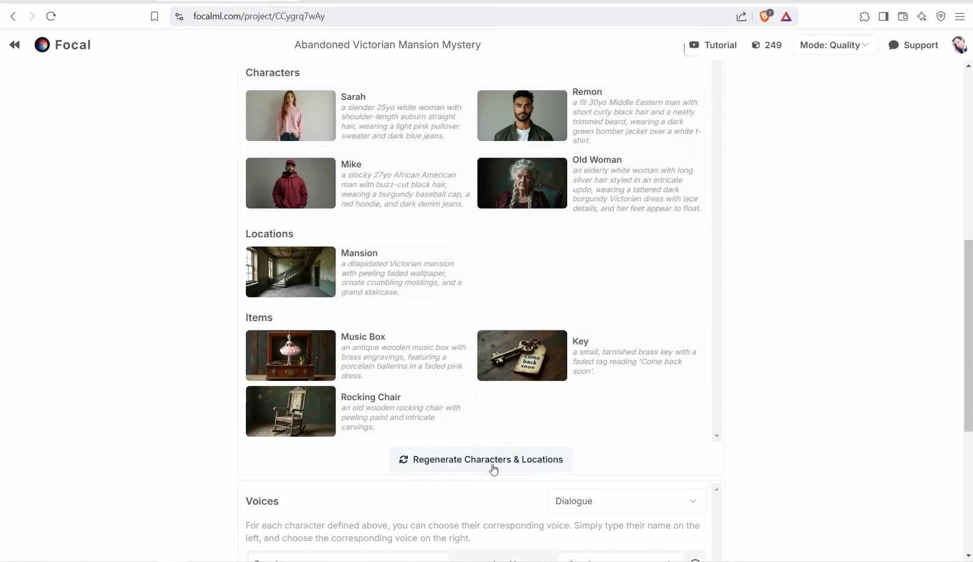
{"action": "scroll", "coordinate": [493, 470], "scroll_direction": "down", "scroll_amount": 2}
{"action": "scroll", "coordinate": [307, 373], "scroll_direction": "down", "scroll_amount": 1}
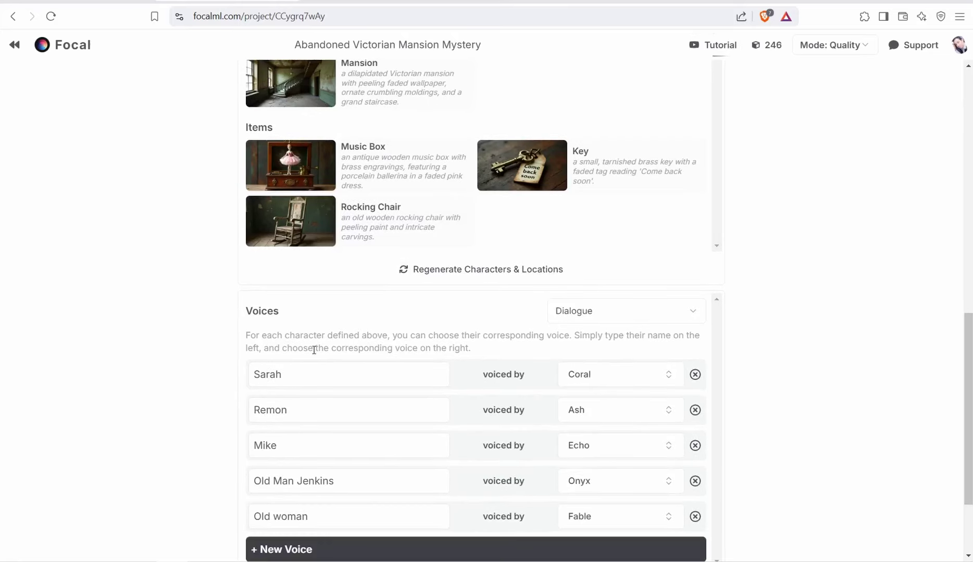
{"action": "scroll", "coordinate": [358, 428], "scroll_direction": "down", "scroll_amount": 1}
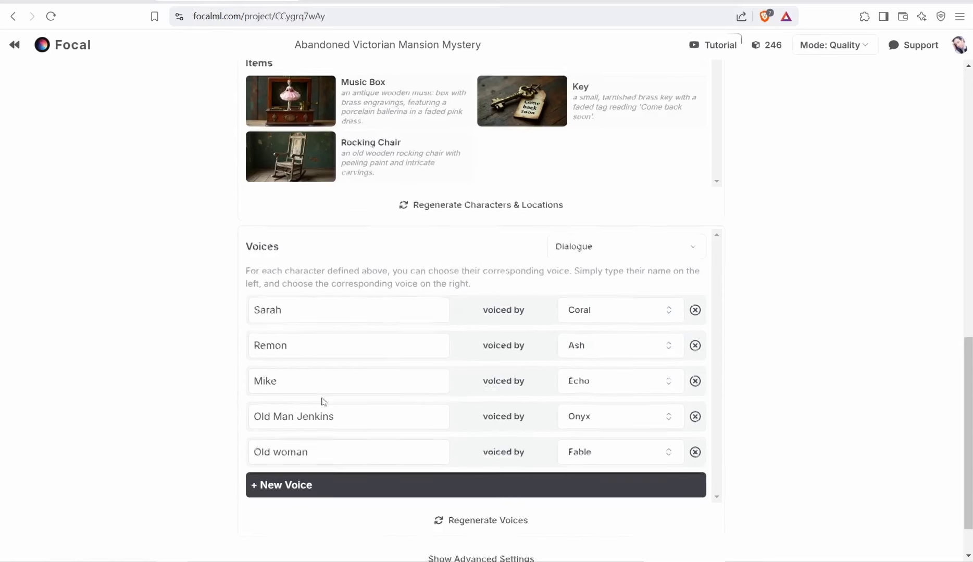
{"action": "scroll", "coordinate": [311, 371], "scroll_direction": "down", "scroll_amount": 1}
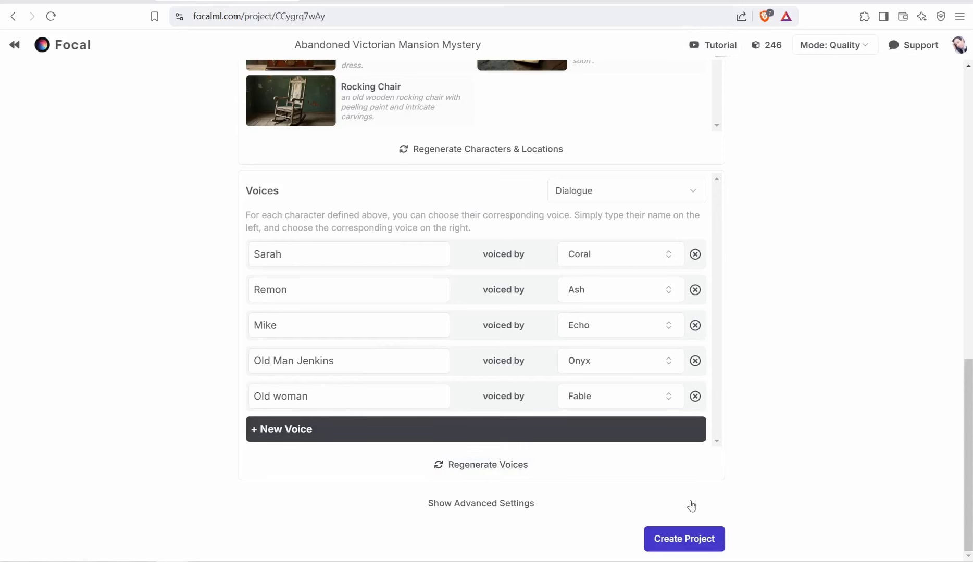
{"action": "left_click", "coordinate": [677, 544]}
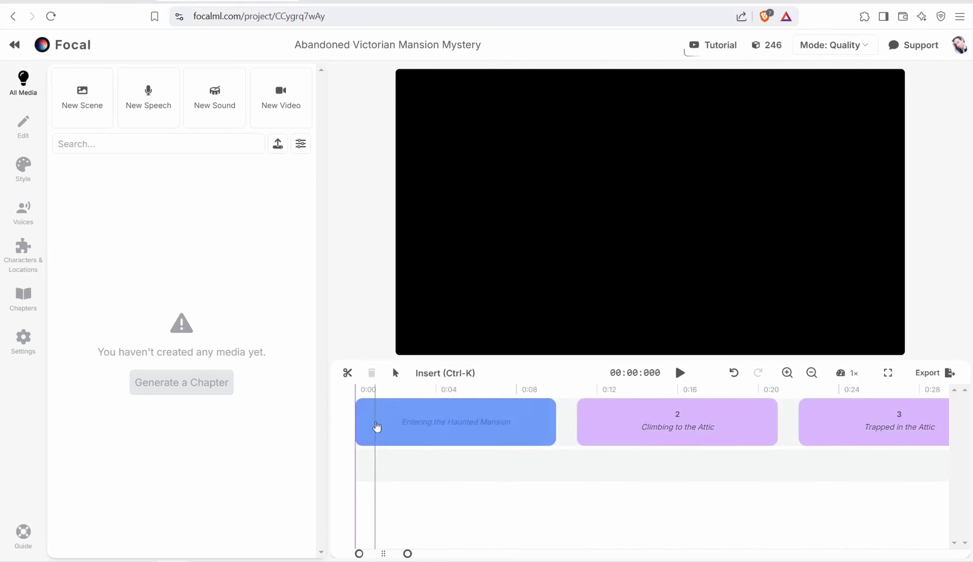
Generate the first chapter, "Entering the Haunted Mansion", adapting it as-is, and accept the generated shots and dialogue.
{"action": "left_click", "coordinate": [442, 406]}
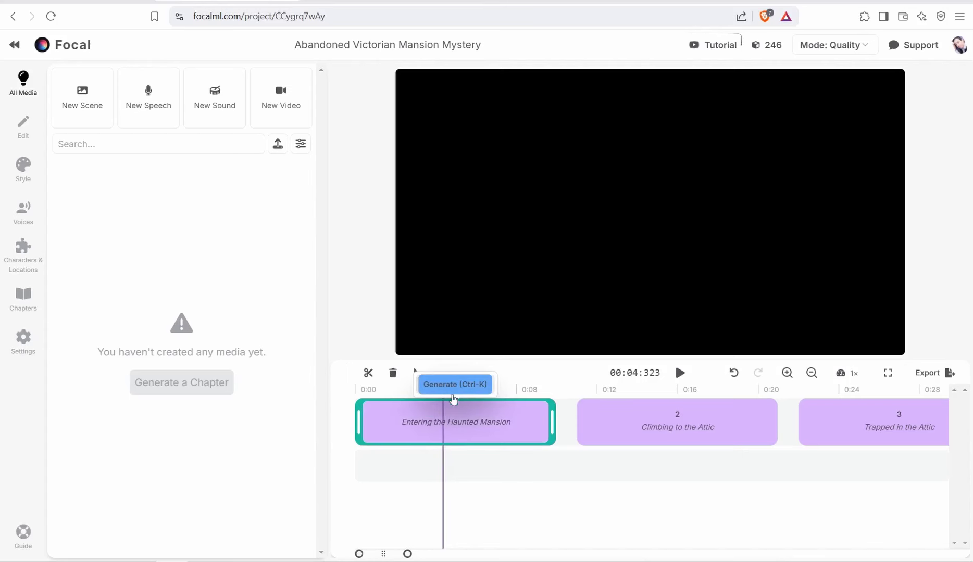
{"action": "left_click", "coordinate": [463, 393]}
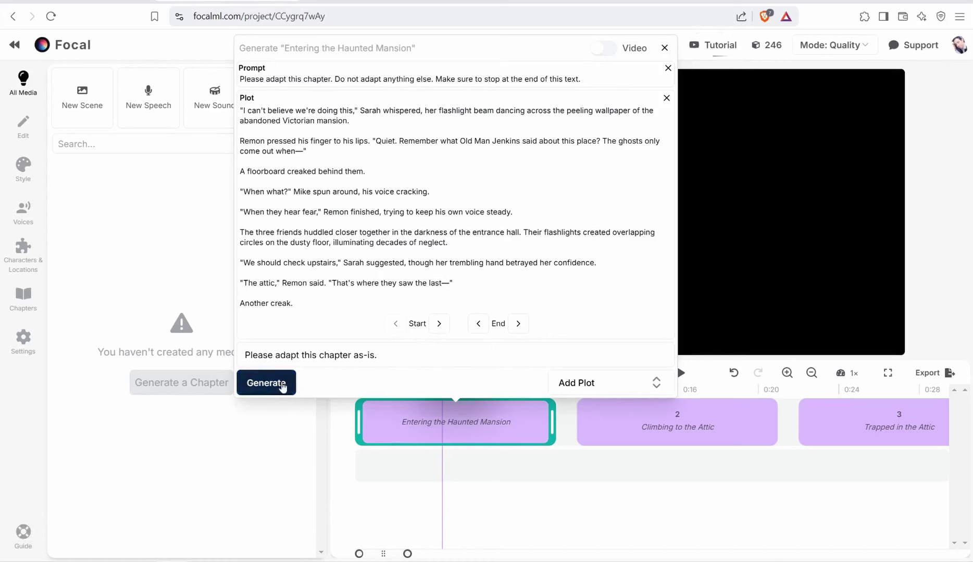
{"action": "left_click", "coordinate": [264, 390]}
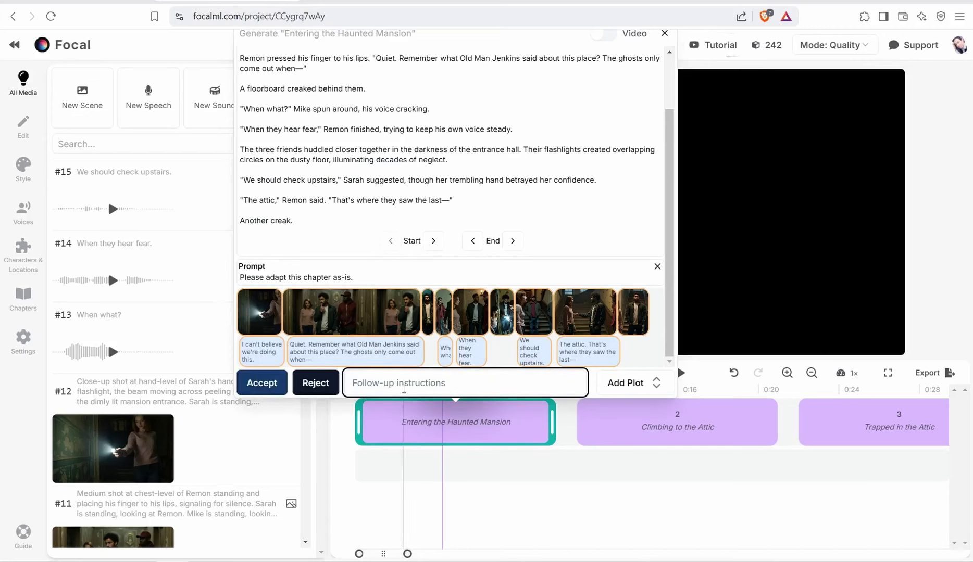
{"action": "left_click", "coordinate": [403, 389]}
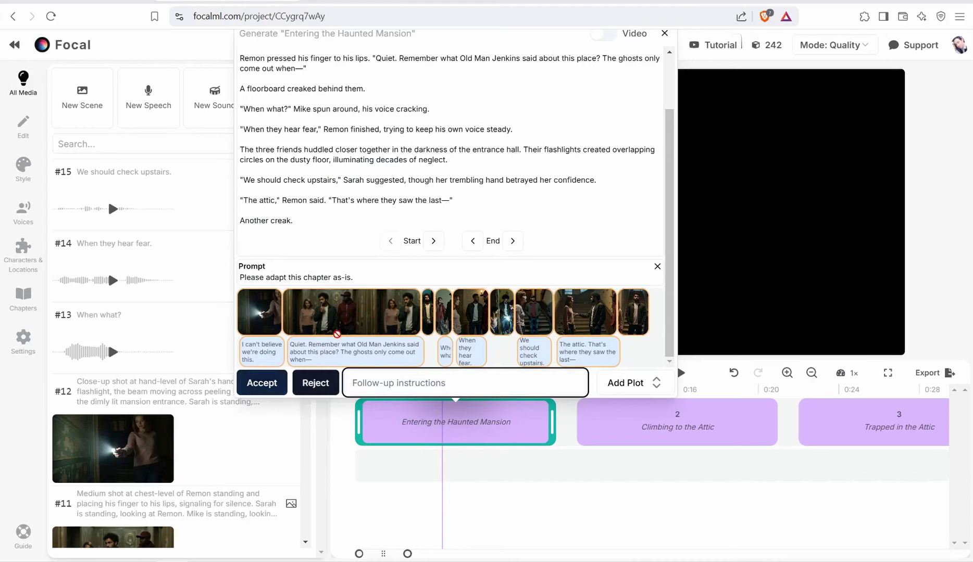
{"action": "left_click", "coordinate": [263, 387]}
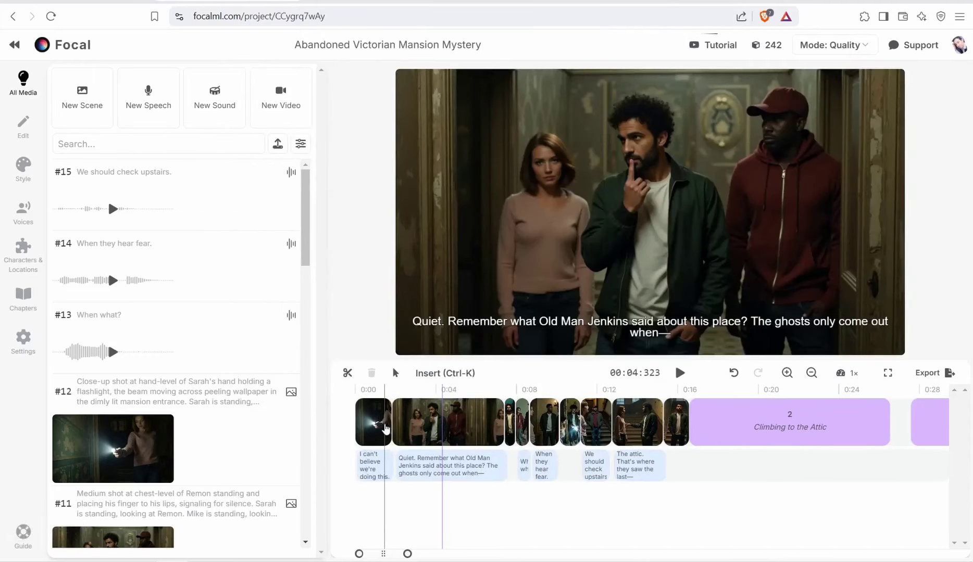
Play the generated first chapter from its opening flashlight shot through to its last shot.
{"action": "left_click", "coordinate": [386, 428]}
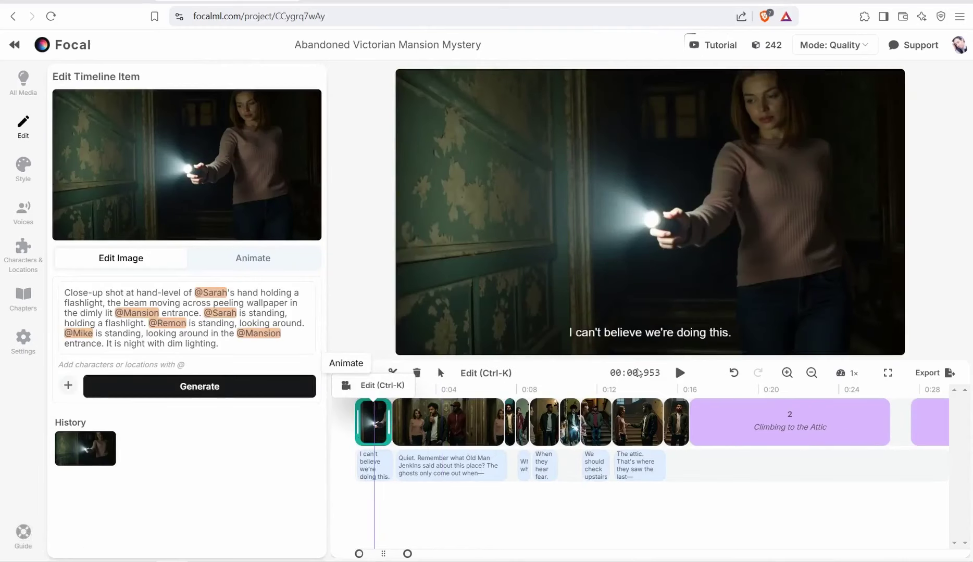
{"action": "left_click", "coordinate": [679, 372]}
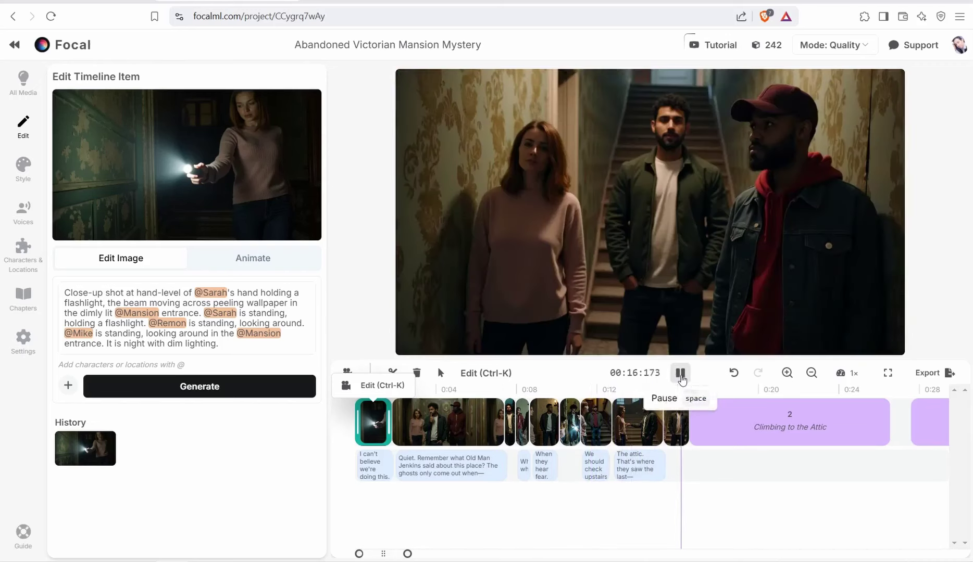
{"action": "left_click", "coordinate": [679, 374]}
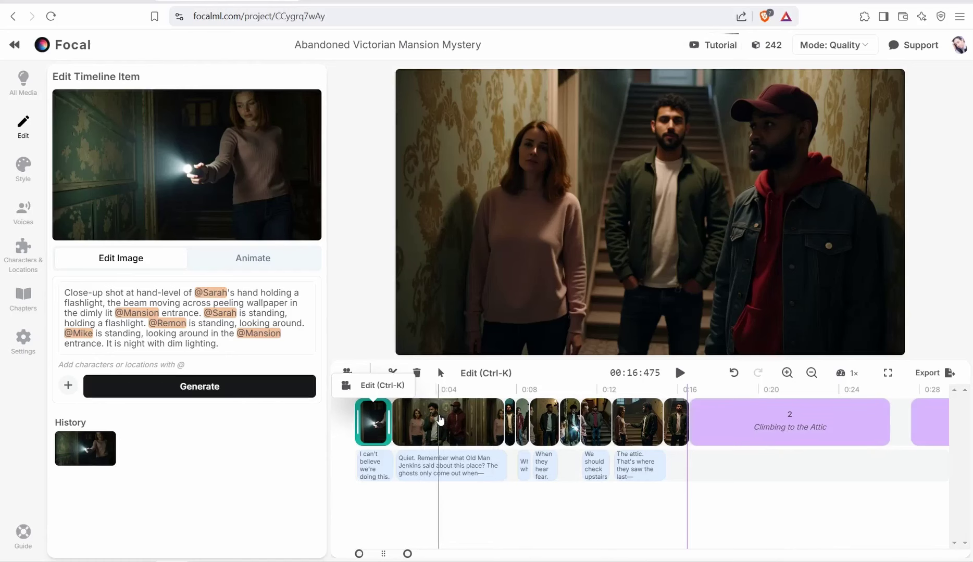
Animate the second shot from its current image with the prompt "The man raises his finger to his lips. The woman turns her head.".
{"action": "left_click", "coordinate": [440, 420]}
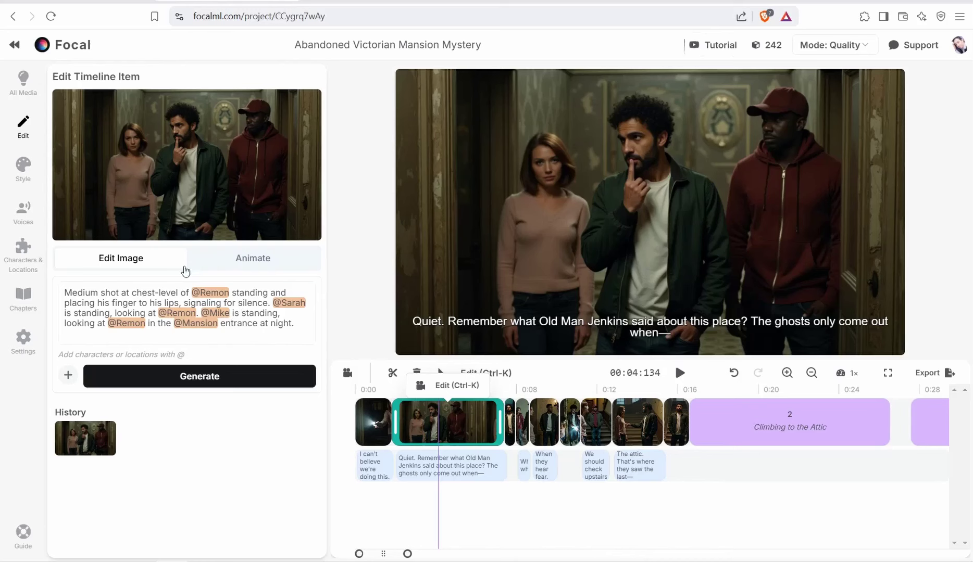
{"action": "left_click", "coordinate": [249, 263]}
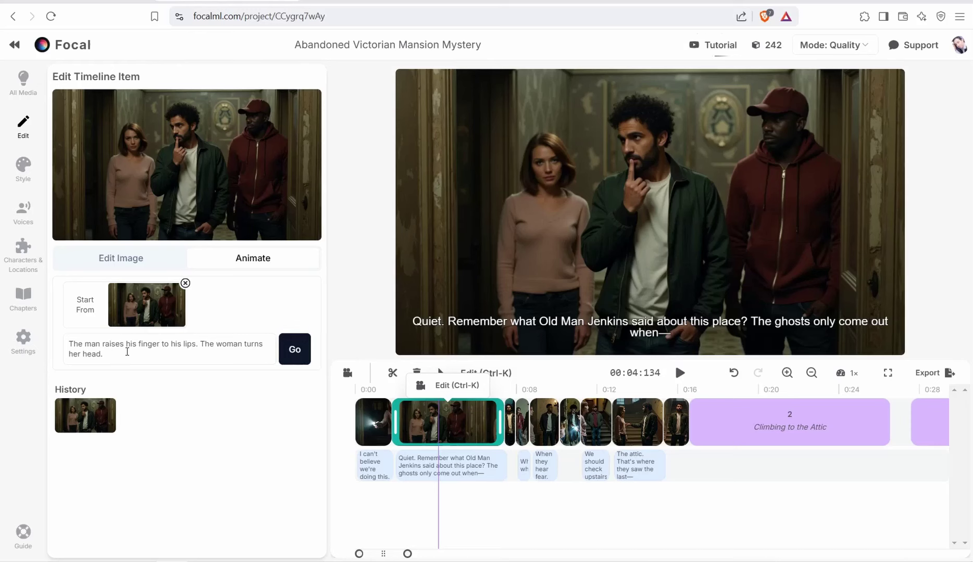
{"action": "left_click", "coordinate": [295, 350]}
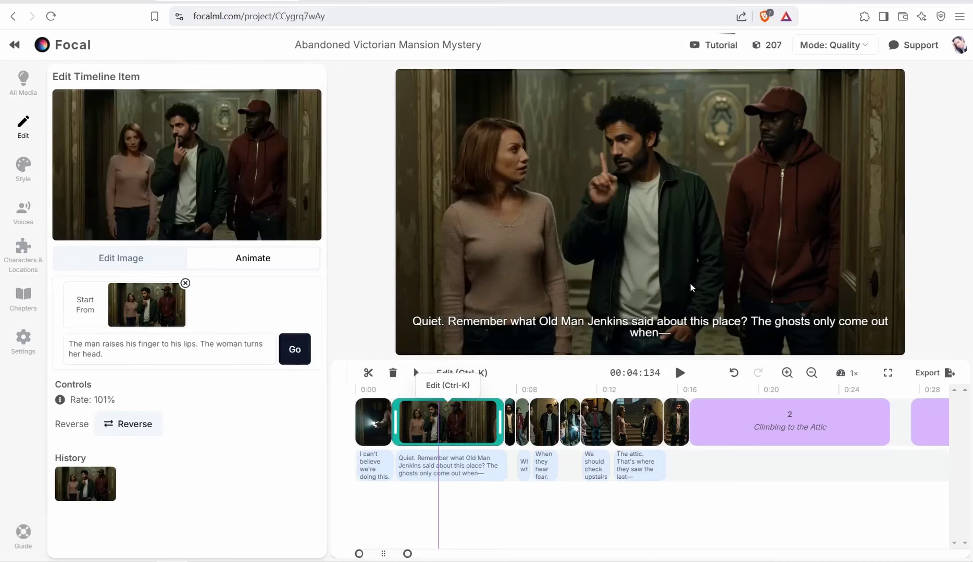
Play the timeline from the opening shot through the animated second shot to check its motion.
{"action": "left_click", "coordinate": [377, 390]}
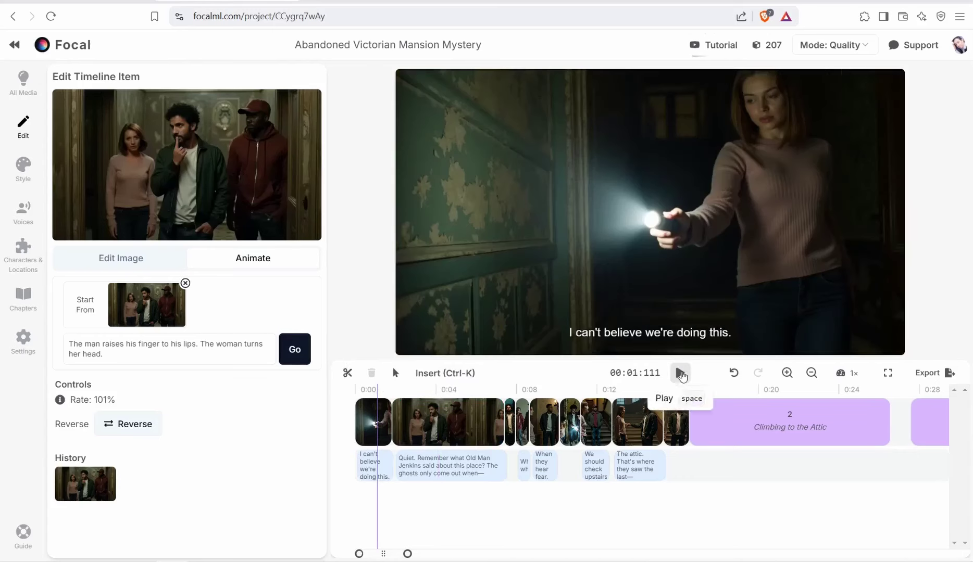
{"action": "left_click", "coordinate": [679, 373]}
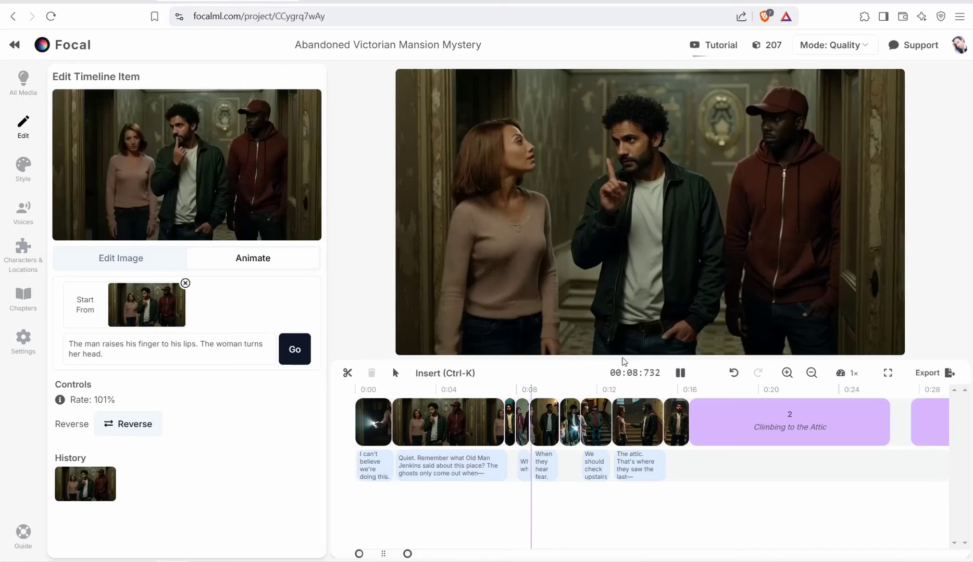
{"action": "left_click", "coordinate": [239, 211]}
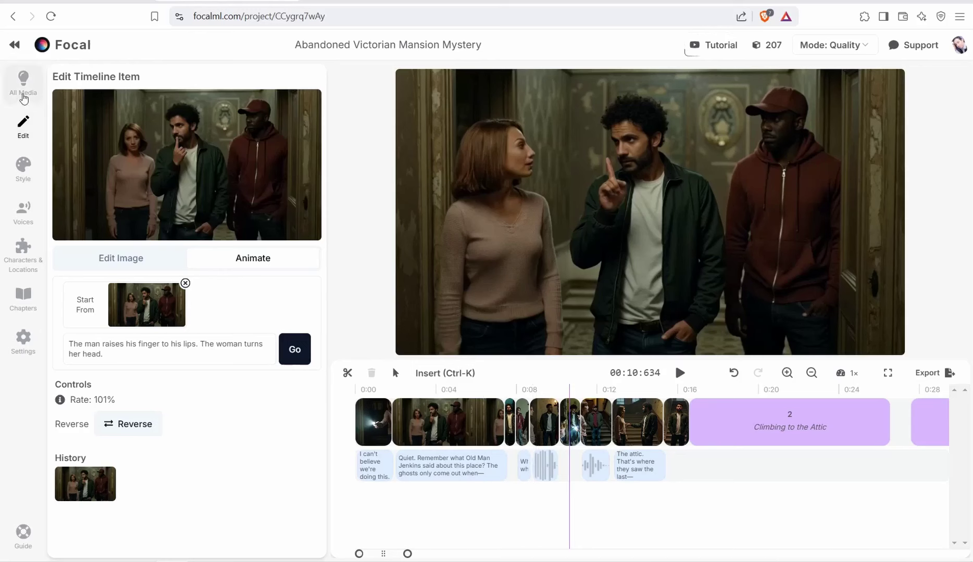
Generate new scene images from the prefilled Remon silence-gesture prompt and insert the fourth image before the flashlight shot near 10 seconds.
{"action": "left_click", "coordinate": [23, 90]}
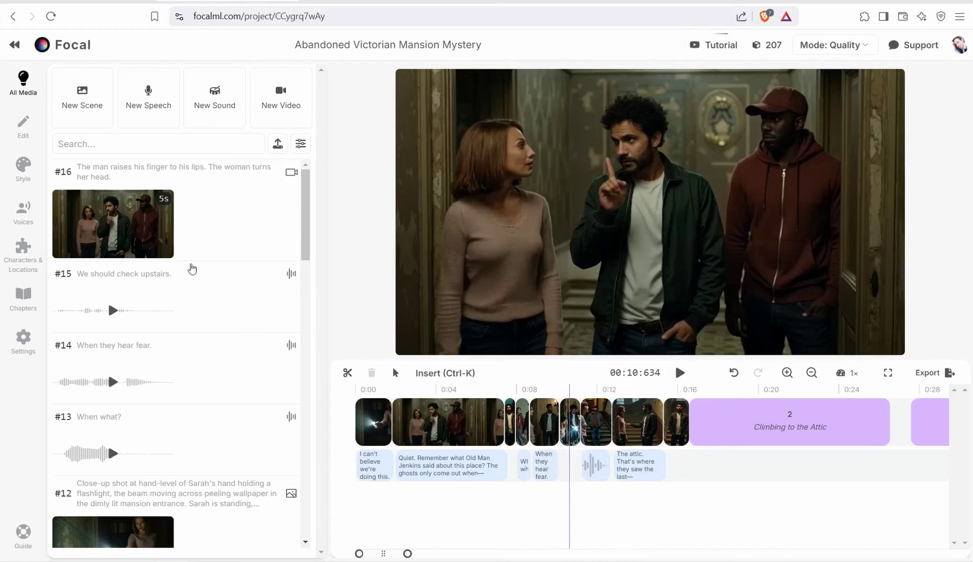
{"action": "left_click", "coordinate": [88, 113]}
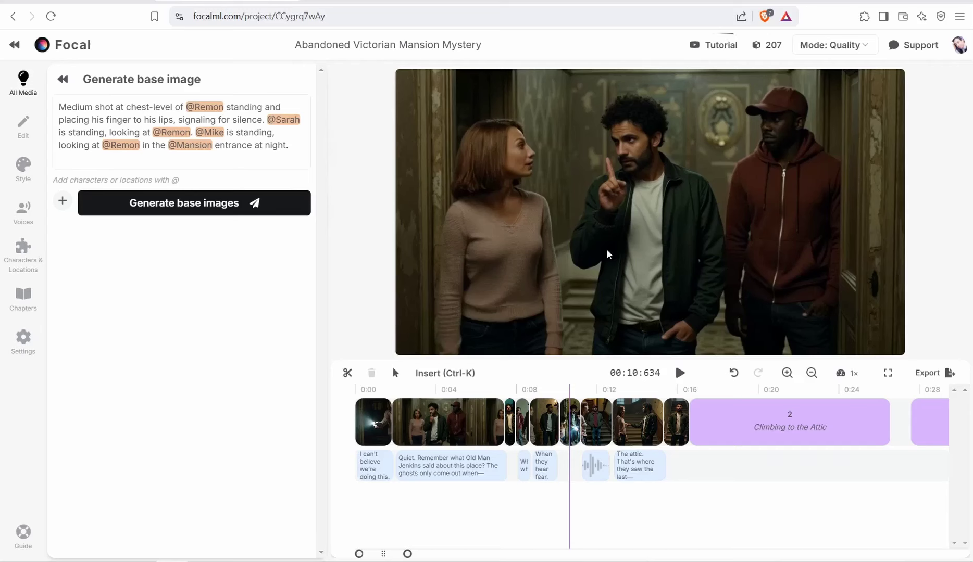
{"action": "left_click", "coordinate": [155, 207]}
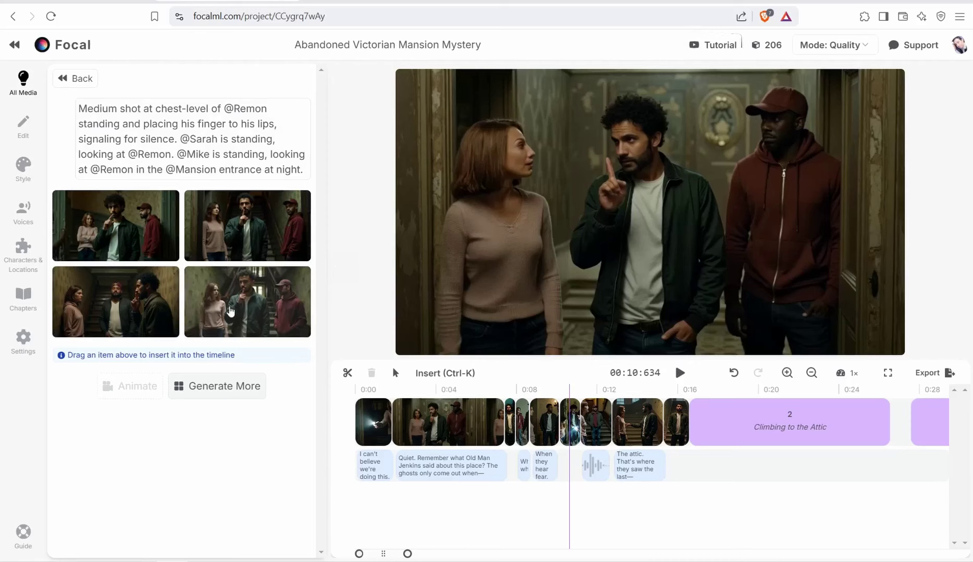
{"action": "left_click_drag", "start_coordinate": [219, 310], "coordinate": [563, 416]}
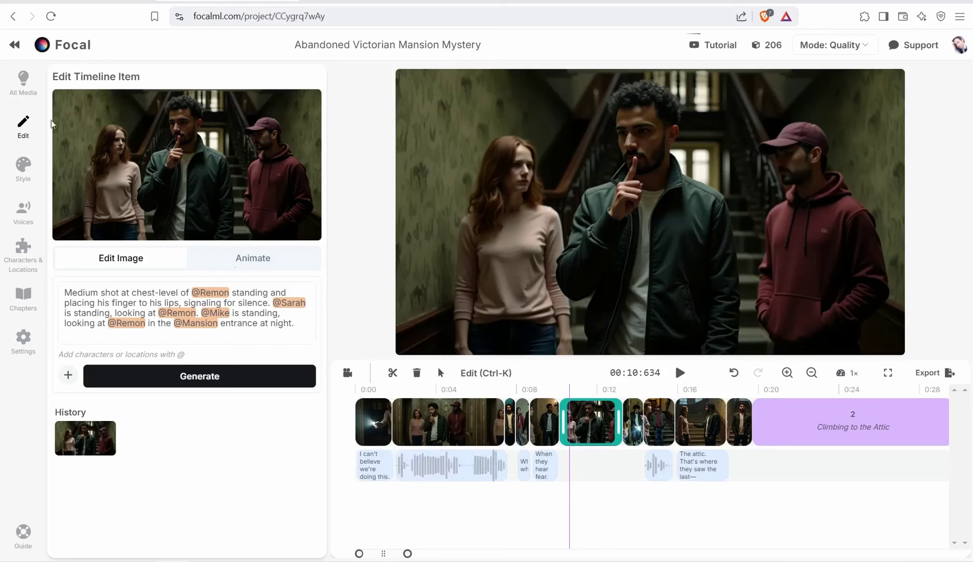
Generate the speech "just lemme think again" in Remon's voice and place it on the audio track beneath the inserted shot.
{"action": "left_click", "coordinate": [28, 96]}
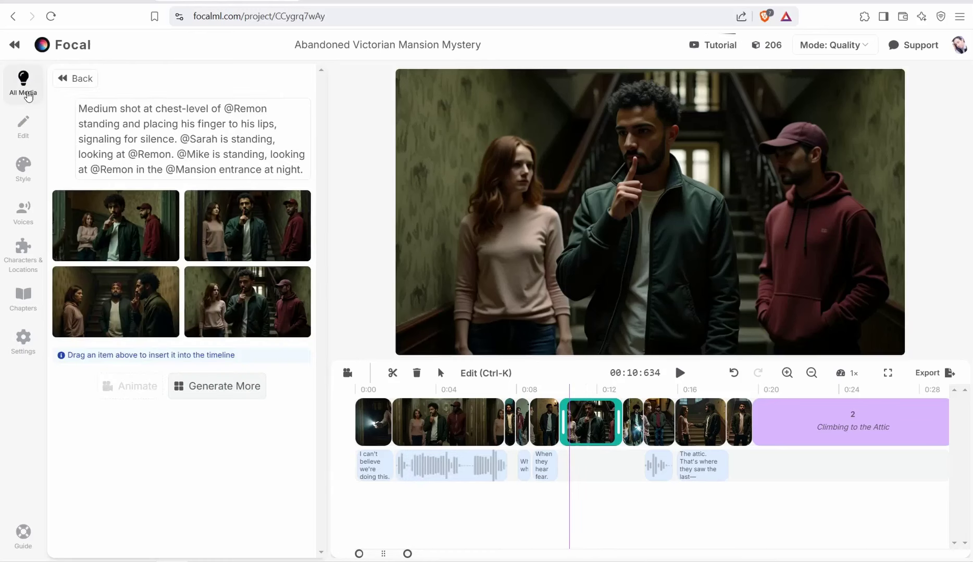
{"action": "left_click", "coordinate": [74, 79]}
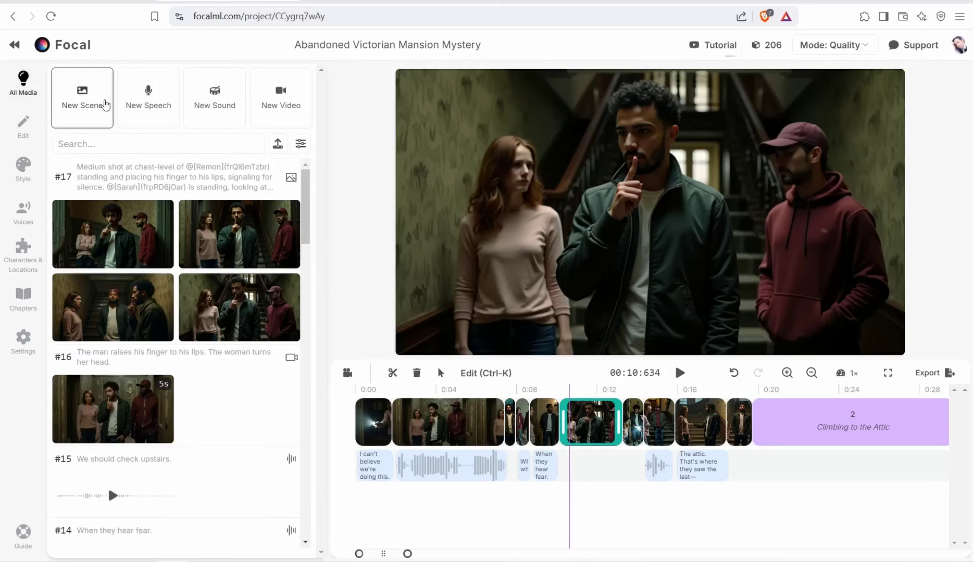
{"action": "left_click", "coordinate": [145, 106]}
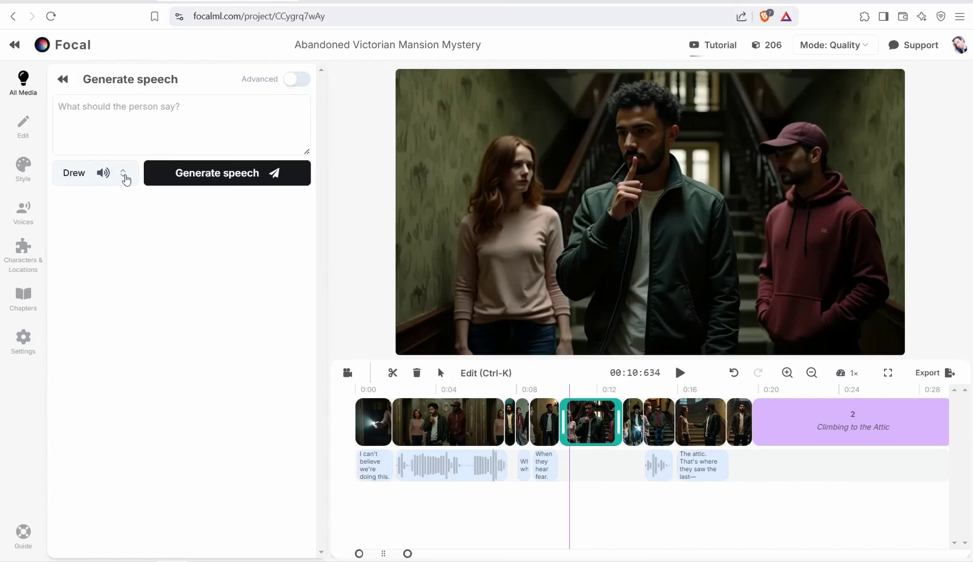
{"action": "left_click", "coordinate": [124, 177]}
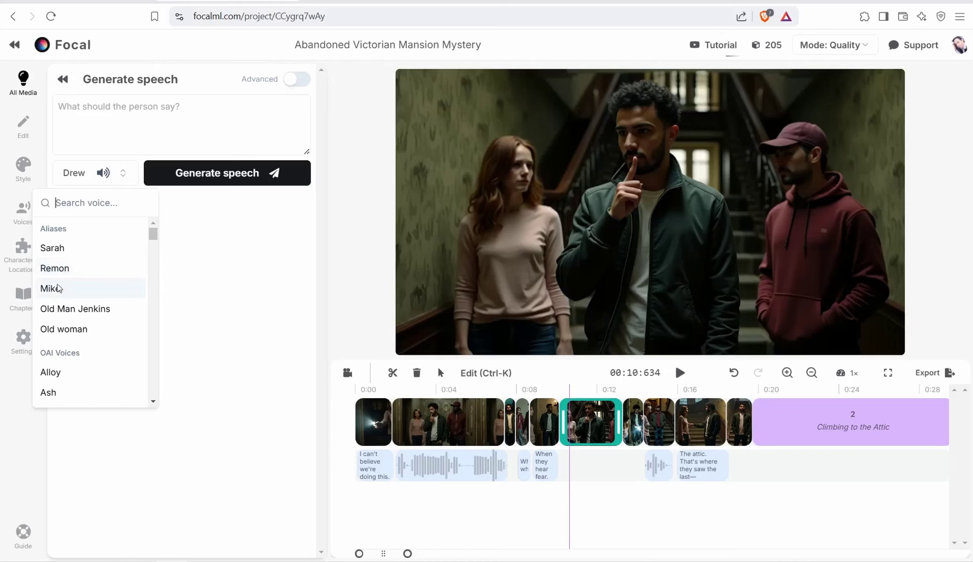
{"action": "left_click", "coordinate": [65, 271]}
{"action": "left_click", "coordinate": [83, 112]}
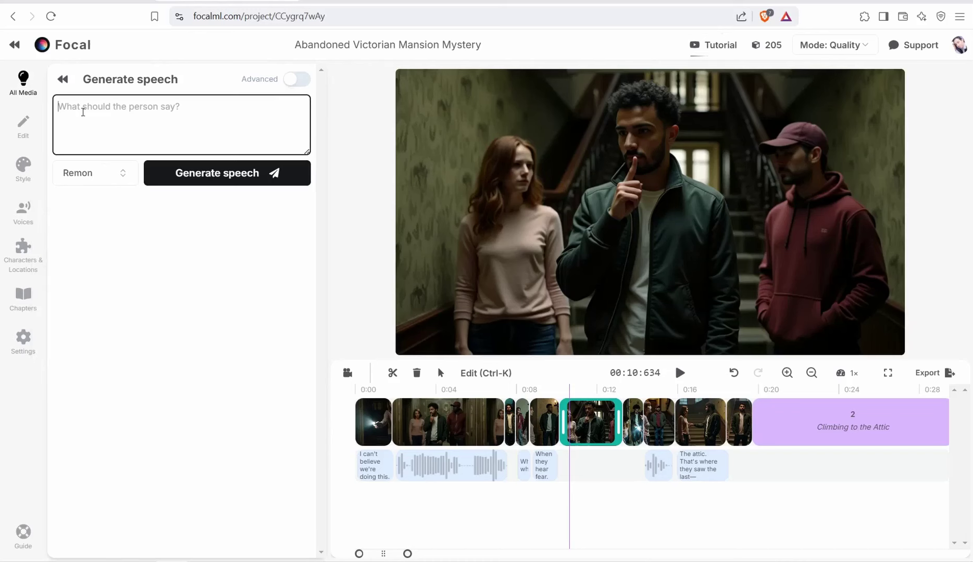
{"action": "type", "text": "just lemme"}
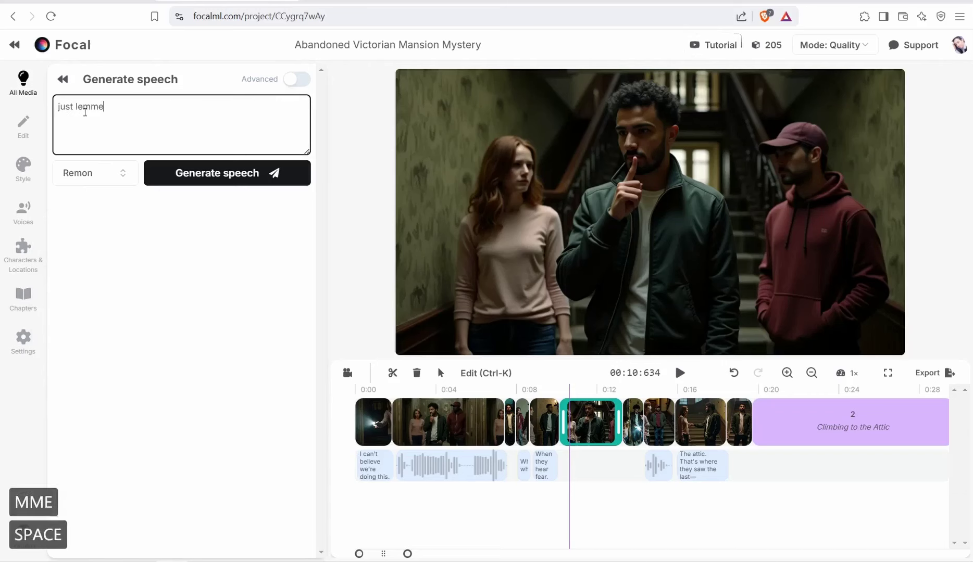
{"action": "type", "text": " think again"}
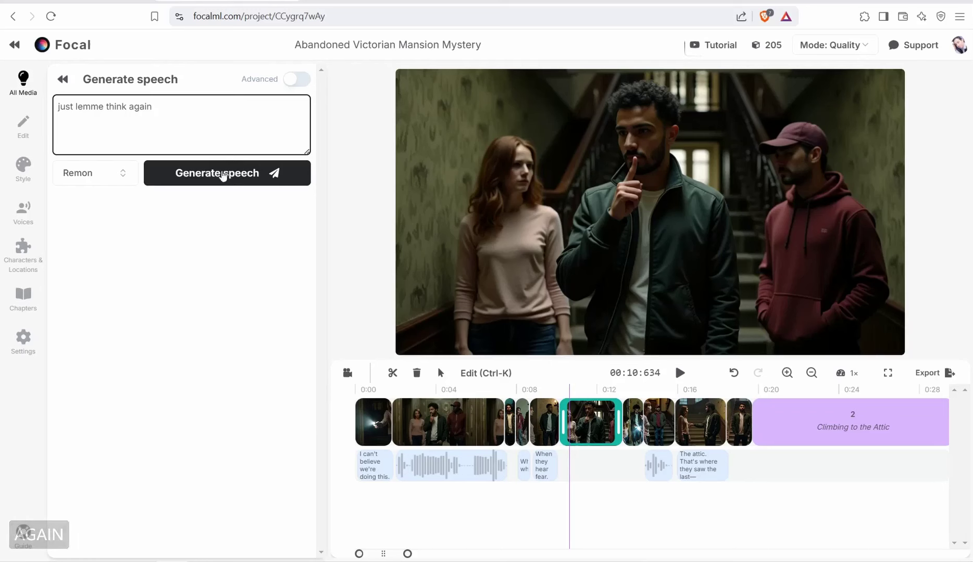
{"action": "left_click", "coordinate": [224, 173]}
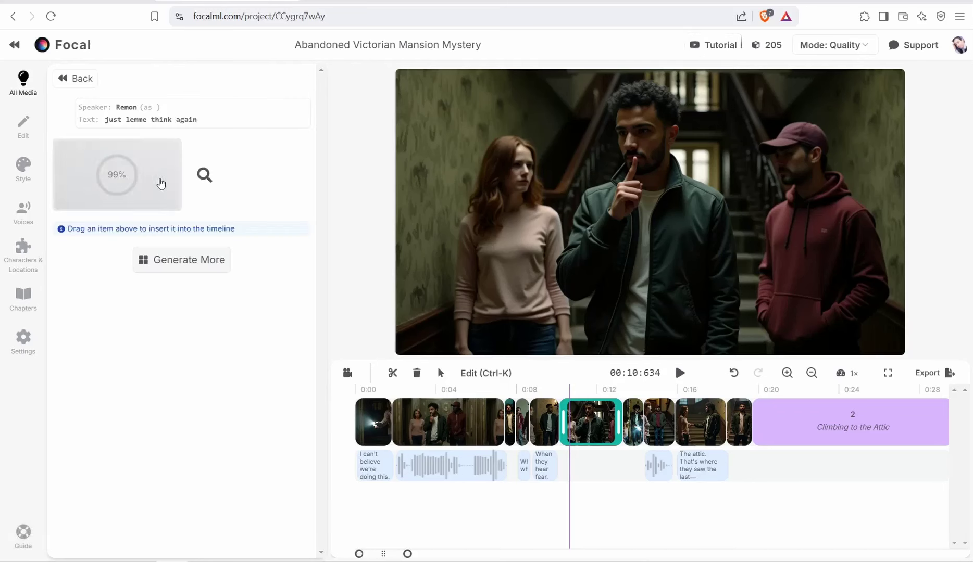
{"action": "left_click", "coordinate": [116, 158]}
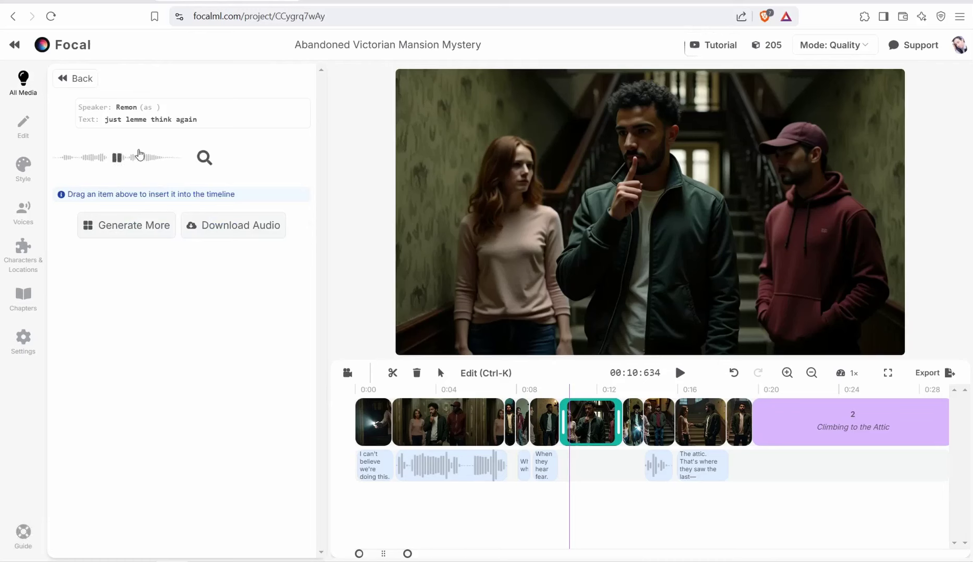
{"action": "left_click_drag", "start_coordinate": [78, 149], "coordinate": [582, 462]}
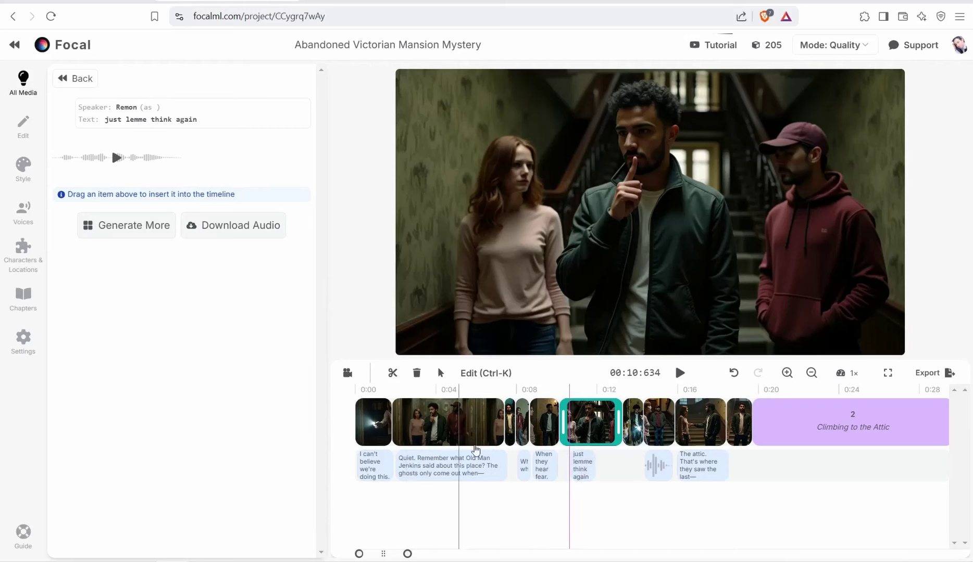
Shorten the inserted silence-gesture shot to fit its new speech clip and remove the gap left before the following shot.
{"action": "left_click_drag", "start_coordinate": [619, 425], "coordinate": [600, 431]}
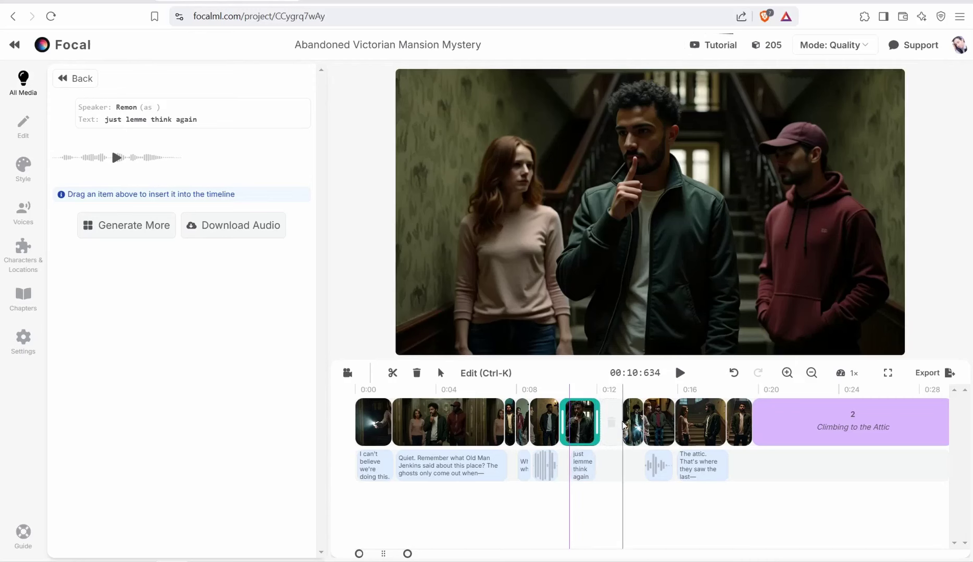
{"action": "left_click", "coordinate": [611, 422]}
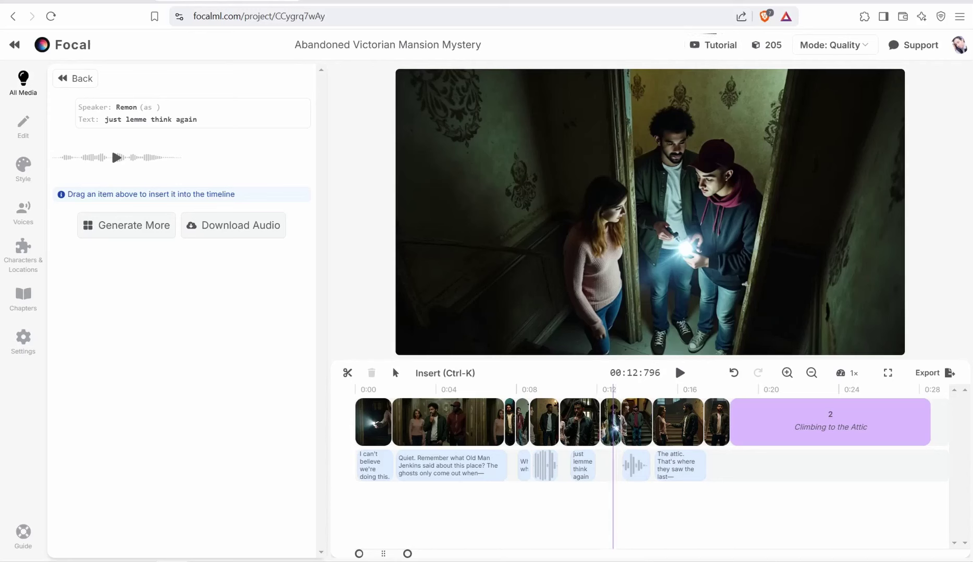
{"action": "mouse_move", "coordinate": [61, 124]}
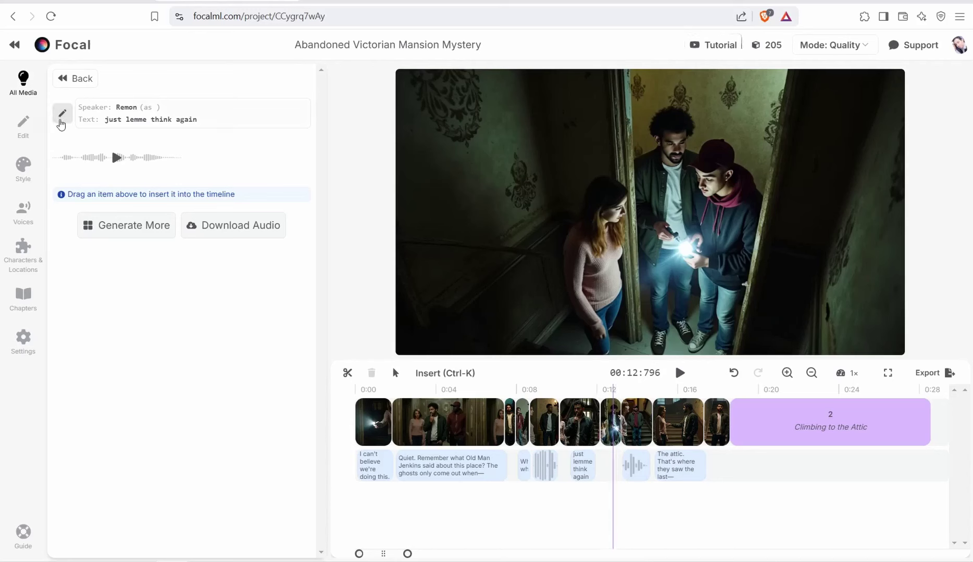